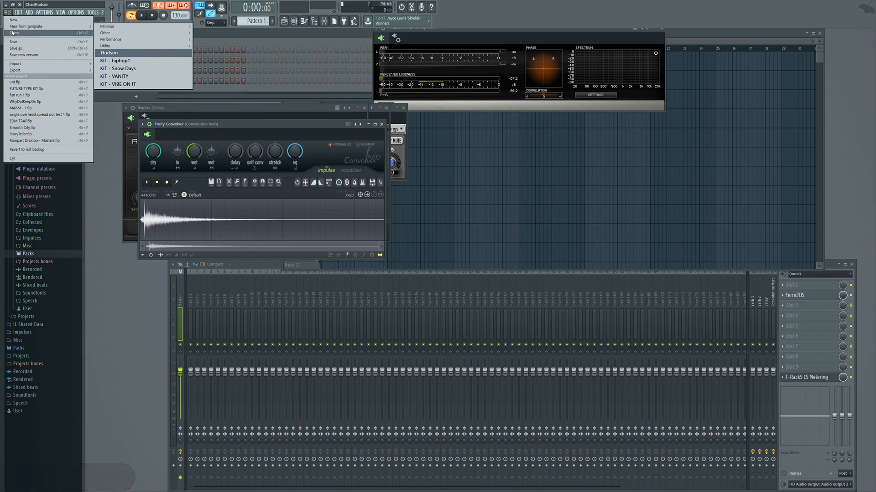
Save the project as myfirstbeat in the How to make a type beat folder.
left_click(16, 47)
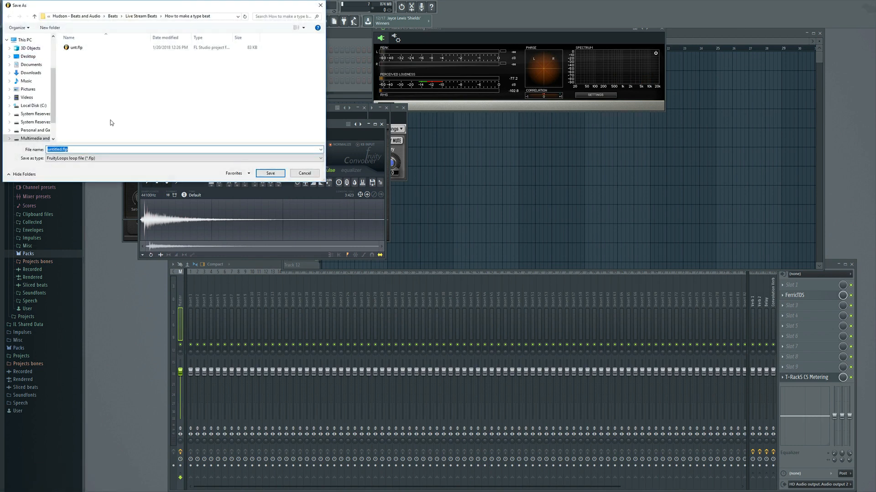
type("myfirstbeat")
key("Return")
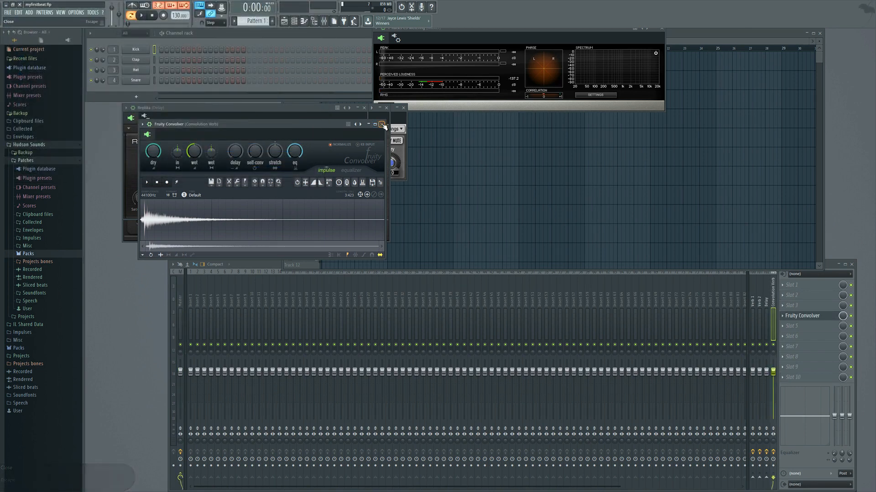
Close all the open effect plugin windows and disable FerricTDS and T-RackS CS Metering on the master track.
left_click(383, 127)
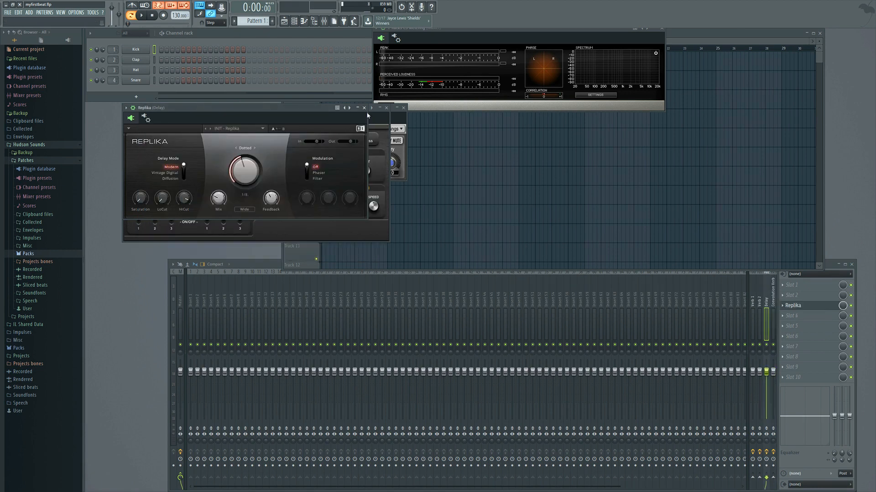
left_click(384, 108)
left_click(384, 109)
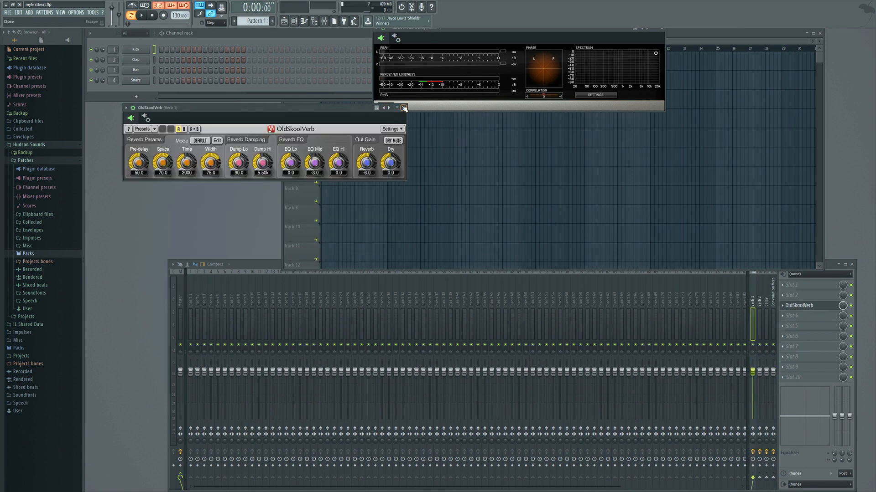
left_click(403, 108)
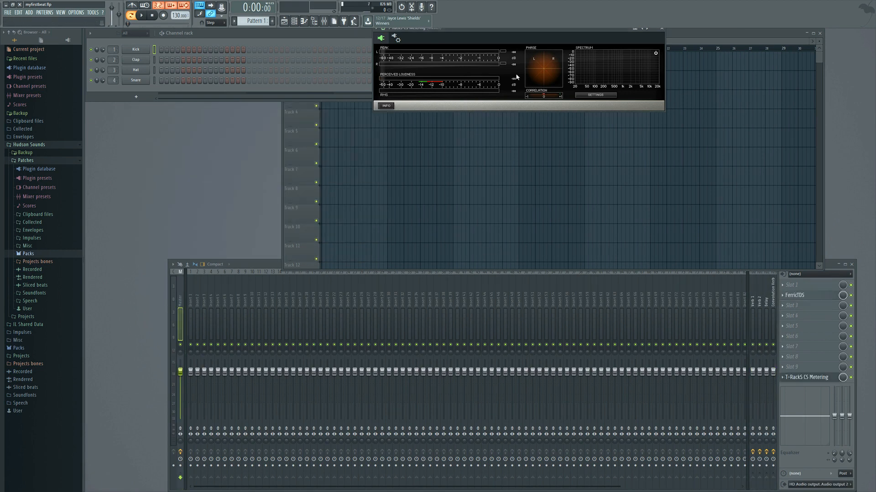
left_click(662, 29)
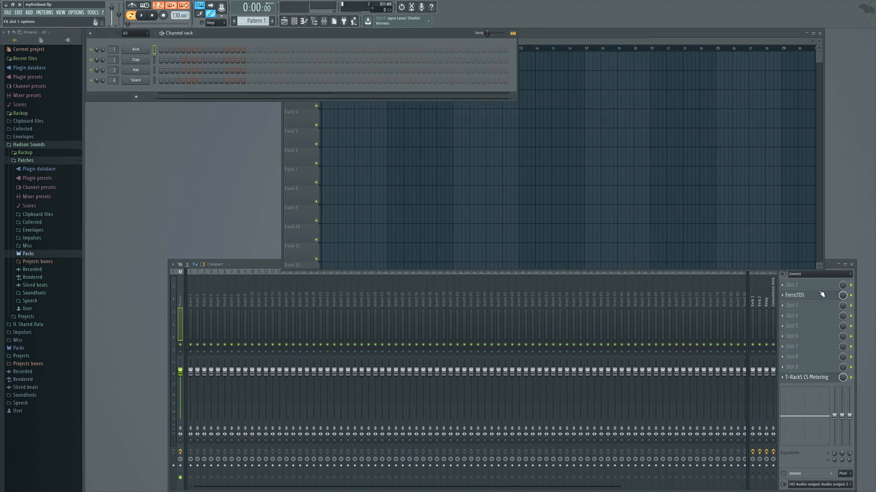
left_click(850, 295)
left_click(850, 377)
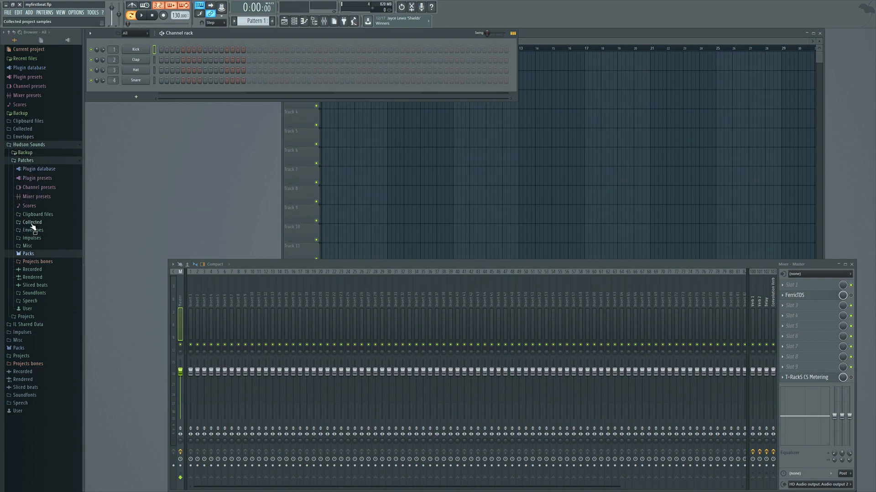
Find the Kicks samples in the Drums pack and audition several FPC kicks and Grv Kick 03.
left_click(33, 254)
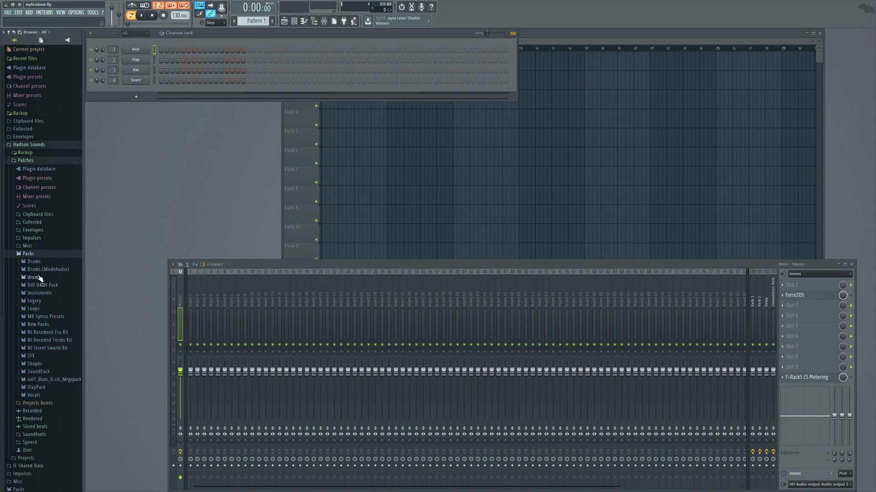
left_click(35, 261)
left_click(40, 252)
left_click(45, 237)
left_click(45, 230)
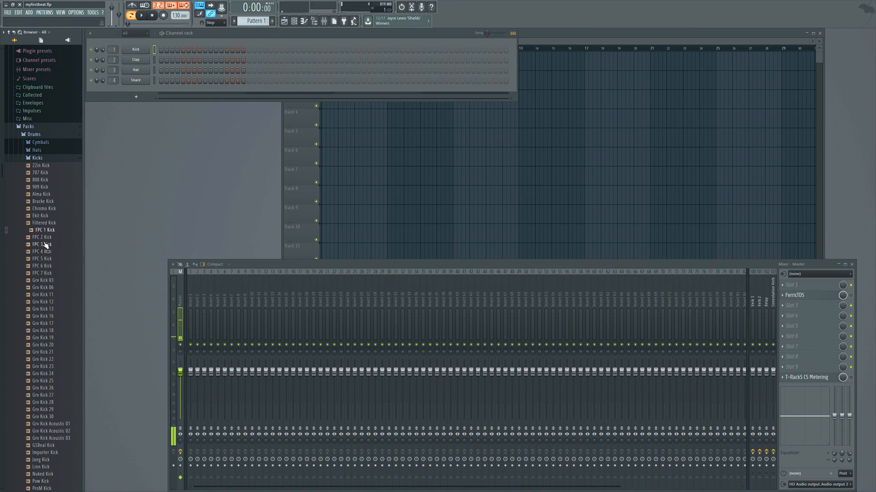
left_click(45, 245)
left_click(45, 252)
left_click(44, 259)
left_click(44, 267)
left_click(45, 274)
left_click(46, 280)
Compare the FPC kicks again and load FPC 4 Kick into channel 4 in place of Snare.
left_click(47, 230)
left_click(48, 252)
left_click(47, 246)
left_click(45, 253)
left_click(45, 253)
left_click_drag(38, 255, 134, 83)
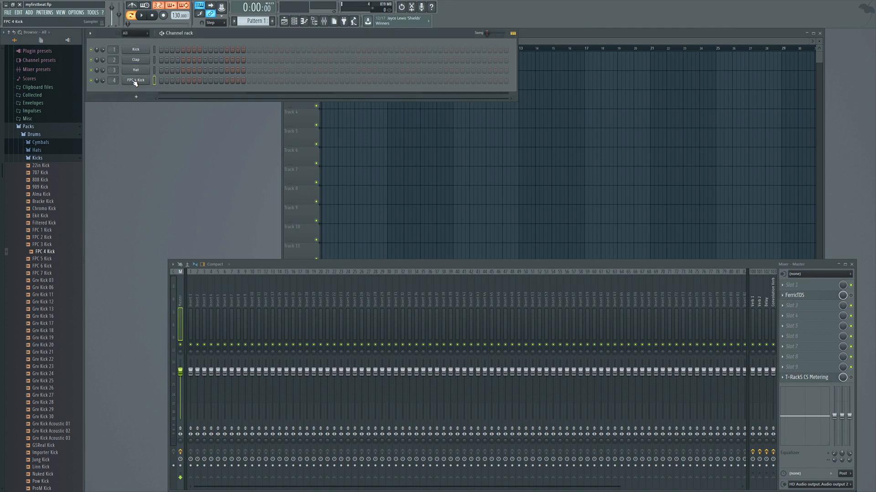
Audition samples in the Snares folder and load 808 Snare into channel 3 in place of Hat.
left_click(45, 158)
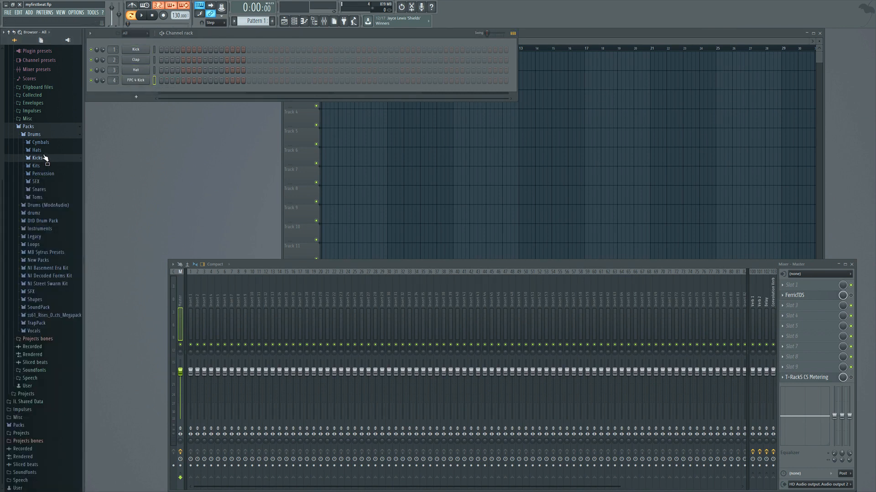
left_click(38, 189)
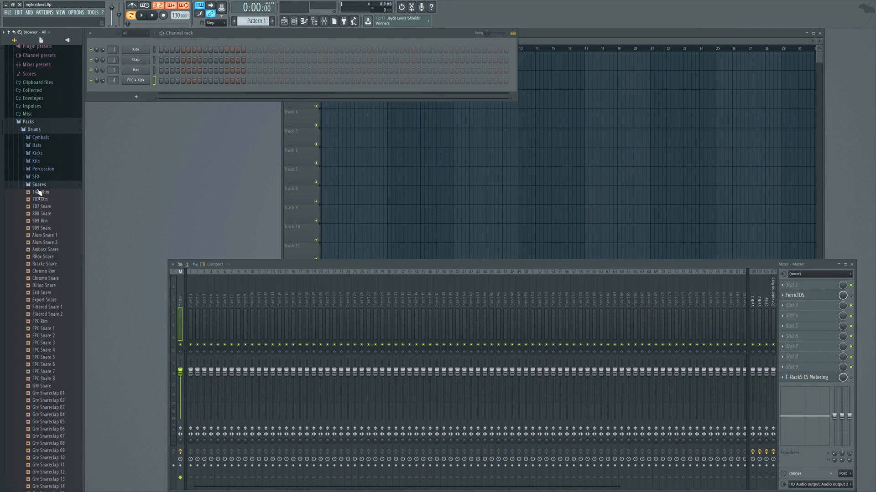
left_click(44, 233)
left_click(46, 227)
left_click(48, 219)
left_click_drag(48, 219, 140, 71)
Audition samples in the Hats folder and load Grv CH 03 into channel 2 in place of Clap.
left_click(43, 104)
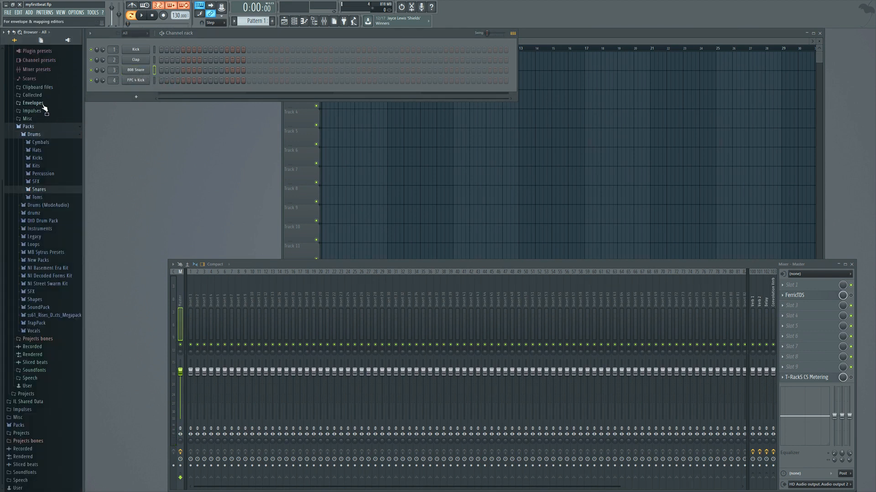
left_click(44, 151)
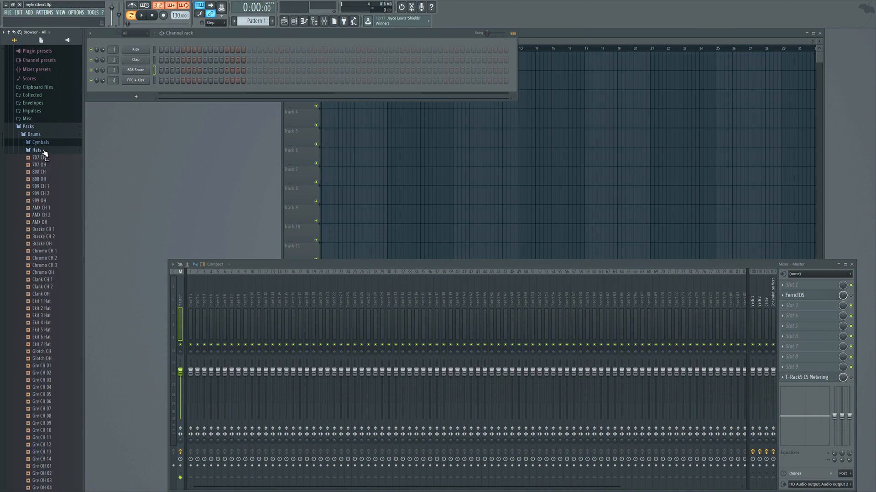
left_click_drag(45, 323, 48, 313)
left_click_drag(46, 380, 137, 62)
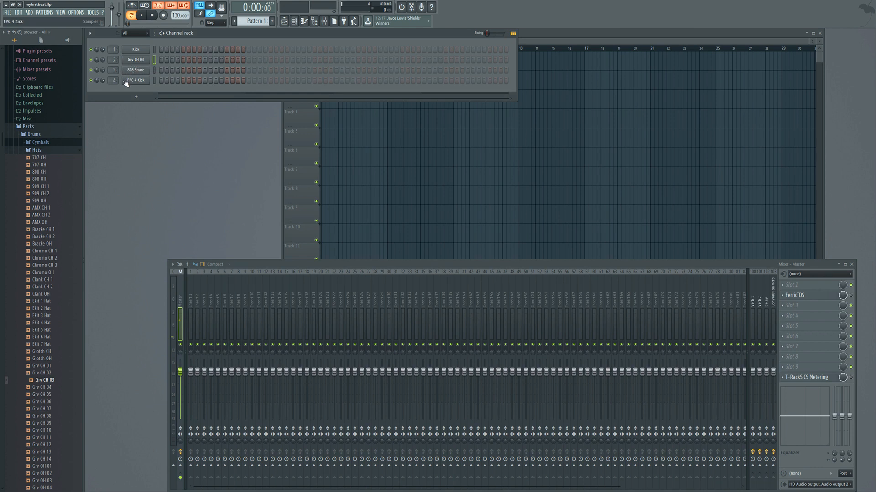
Audition the crash, 707 Ride and Ekit cymbal samples in the Cymbals folder.
left_click(37, 151)
left_click(41, 142)
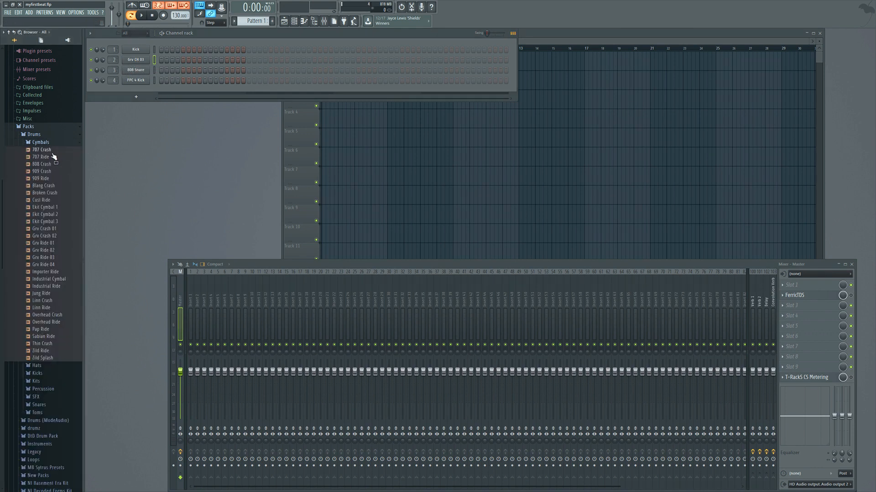
left_click(54, 157)
left_click_drag(53, 164, 53, 170)
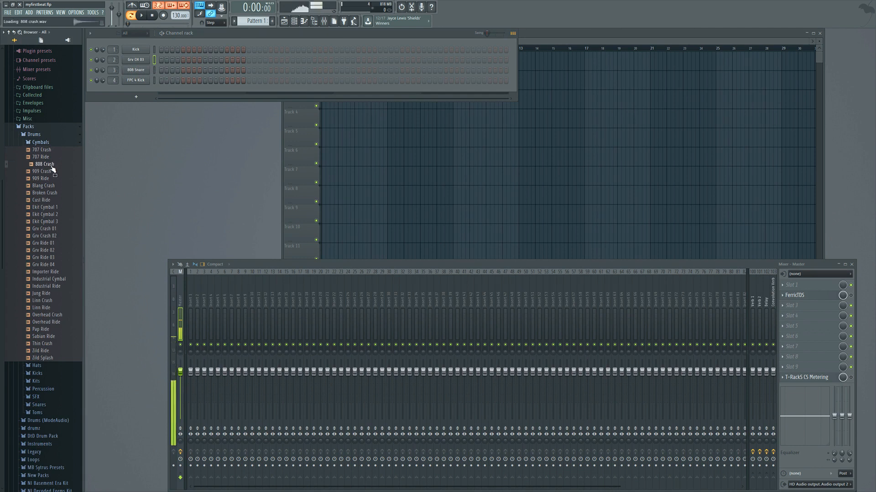
left_click(53, 236)
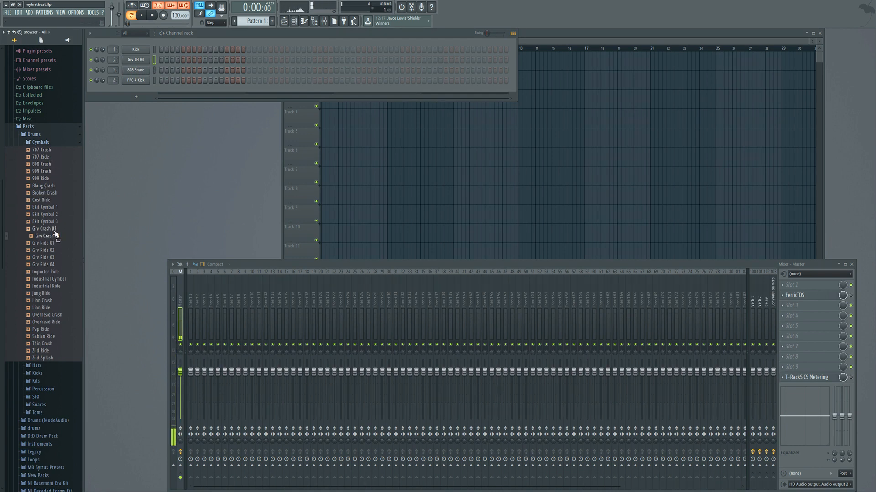
left_click(55, 230)
left_click(45, 216)
left_click(51, 208)
left_click(50, 221)
Audition a few ride and industrial cymbals, and load 707 Crash into channel 1 in place of Kick.
left_click(48, 257)
left_click(47, 264)
left_click(48, 273)
left_click(48, 279)
left_click(44, 150)
left_click_drag(44, 154, 132, 49)
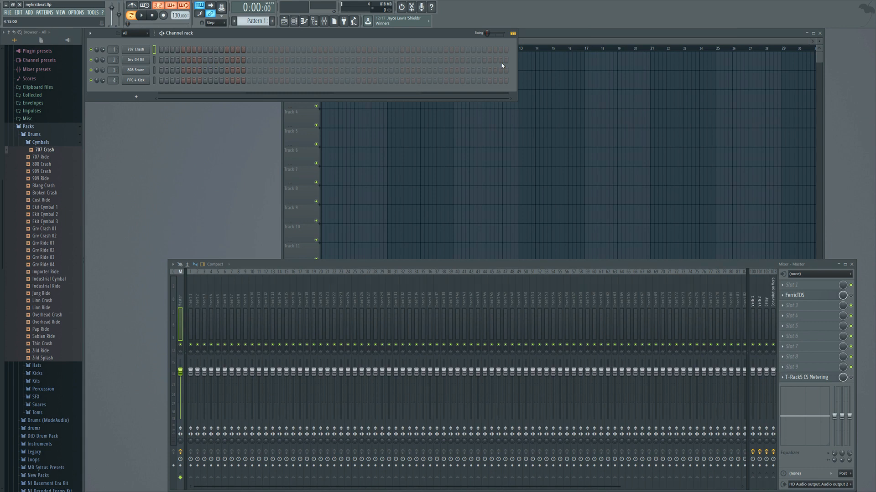
Place Grv CH 03 hits on steps 1, 5, 9 and 13, and play the pattern.
left_click(161, 61)
left_click(184, 60)
left_click(206, 60)
left_click(227, 60)
left_click(143, 16)
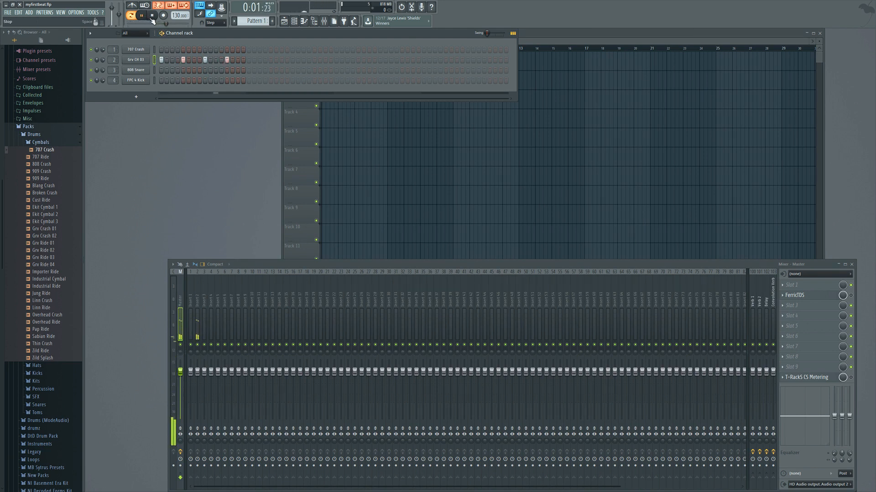
left_click(153, 15)
Lengthen the pattern with Grv CH 03 hits on steps 17, 25 and 33, and fill that channel every 2 steps.
left_click(250, 60)
left_click(293, 60)
left_click(337, 60)
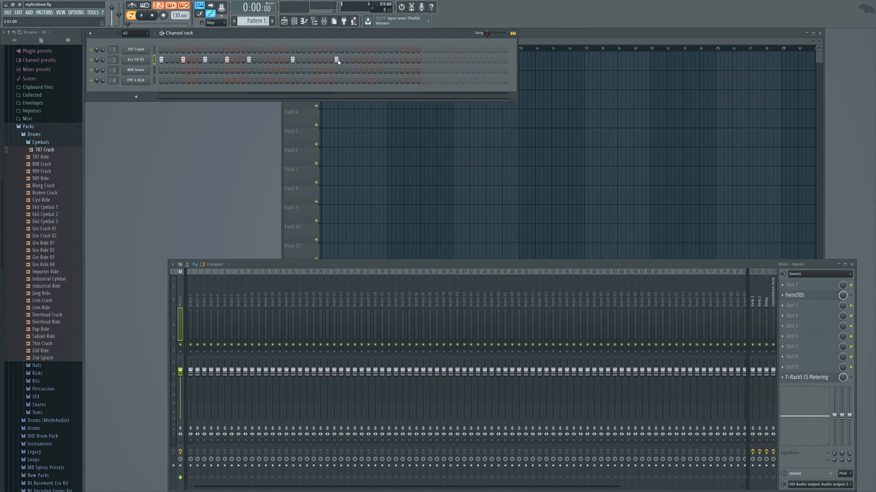
right_click(135, 65)
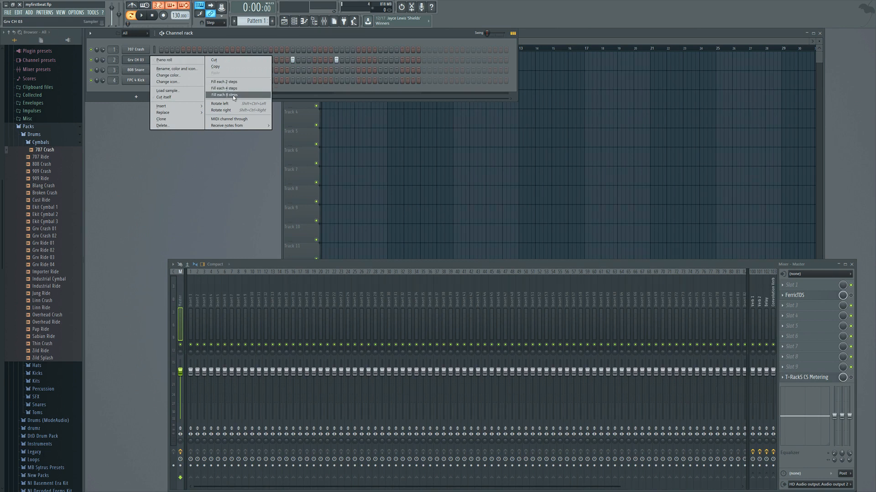
left_click(235, 83)
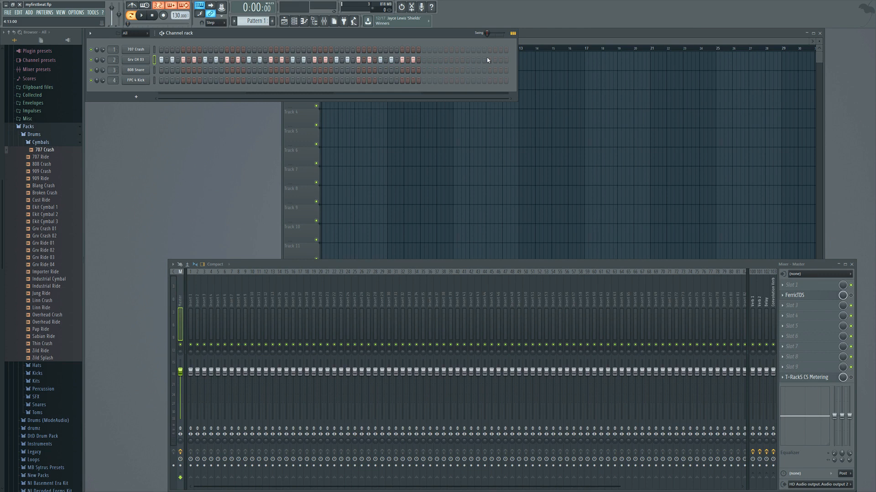
Extend Grv CH 03 to four bars with hits on steps 49 and 57, refill it every 2 steps, and play it.
left_click(424, 60)
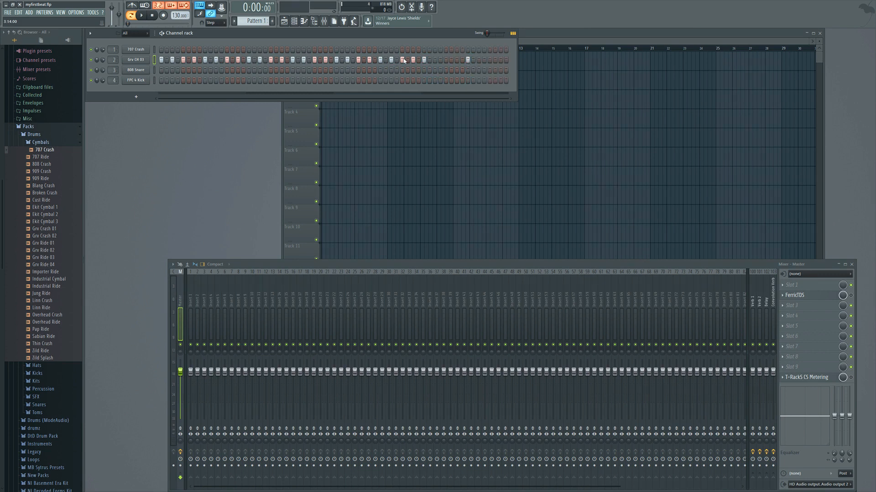
right_click(135, 60)
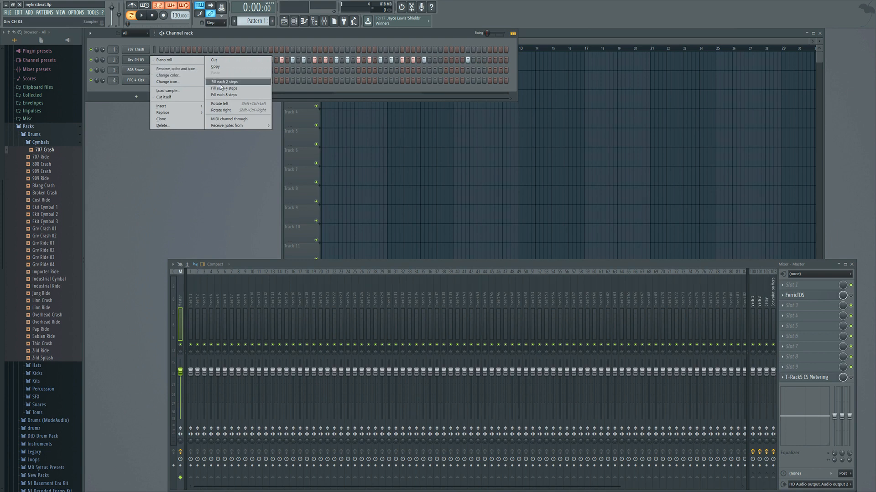
left_click(228, 83)
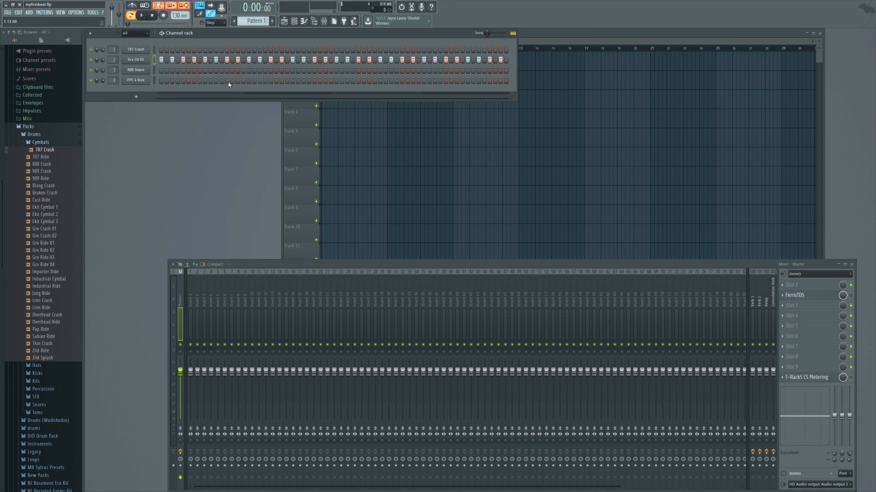
left_click(169, 59)
left_click(142, 15)
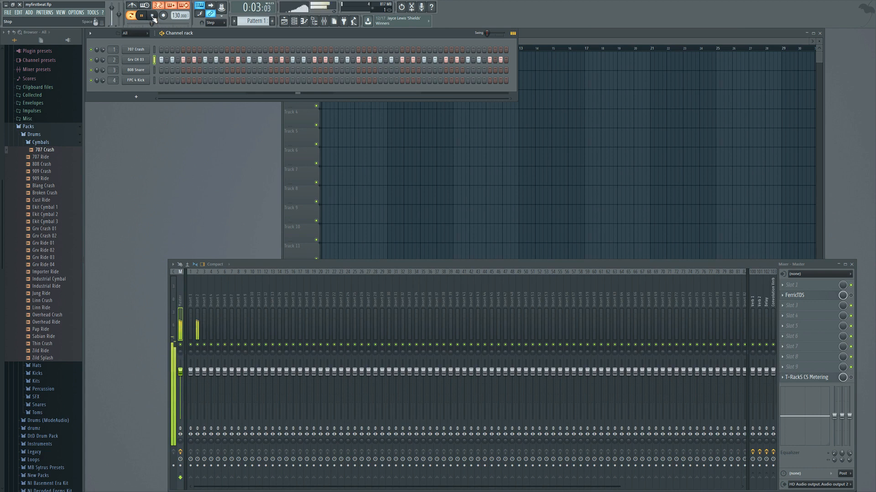
left_click(154, 17)
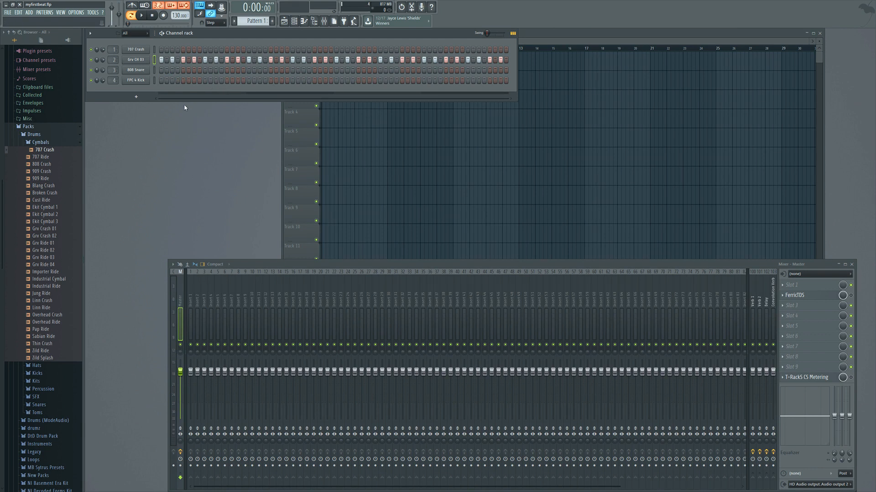
Place FPC 4 Kick on steps 1, 17 and 33 and 808 Snare on steps 9 and 25, and start playback.
left_click(162, 81)
left_click(206, 71)
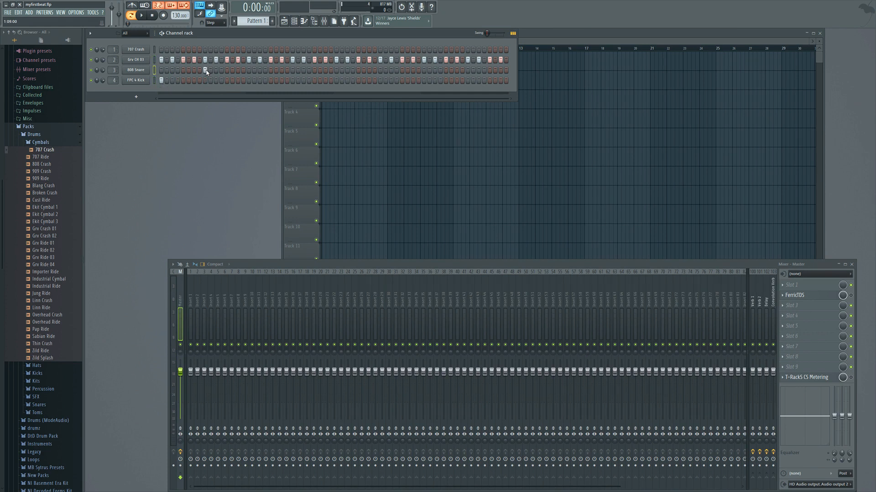
left_click(249, 80)
left_click(292, 70)
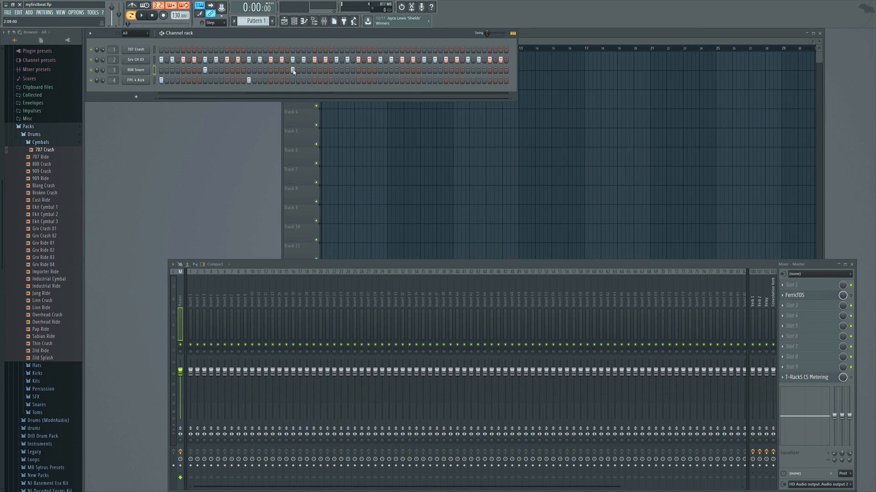
left_click(337, 81)
left_click(142, 16)
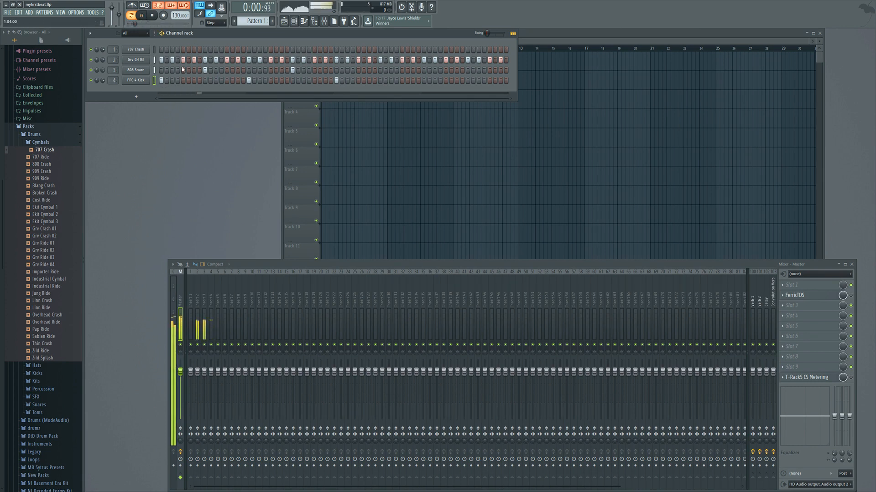
Add 808 Snare on steps 41 and 57 and FPC 4 Kick on step 49, and stop playback.
left_click(381, 70)
left_click(423, 80)
left_click(468, 70)
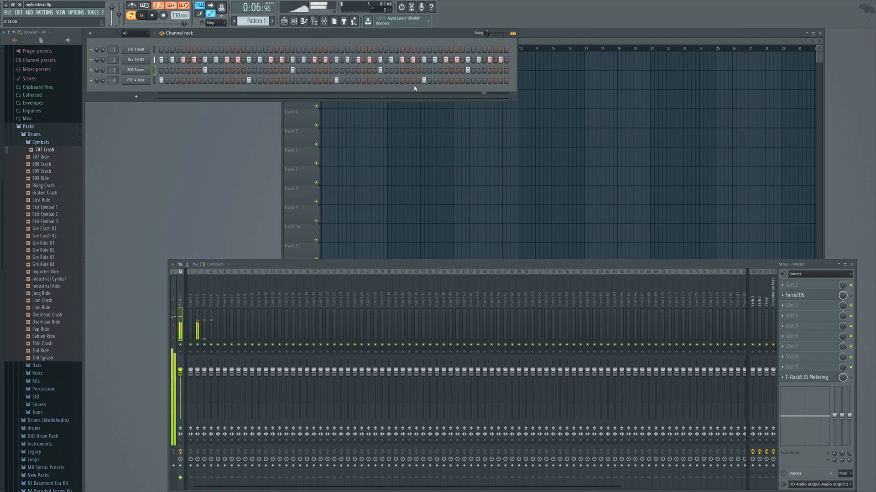
left_click(153, 15)
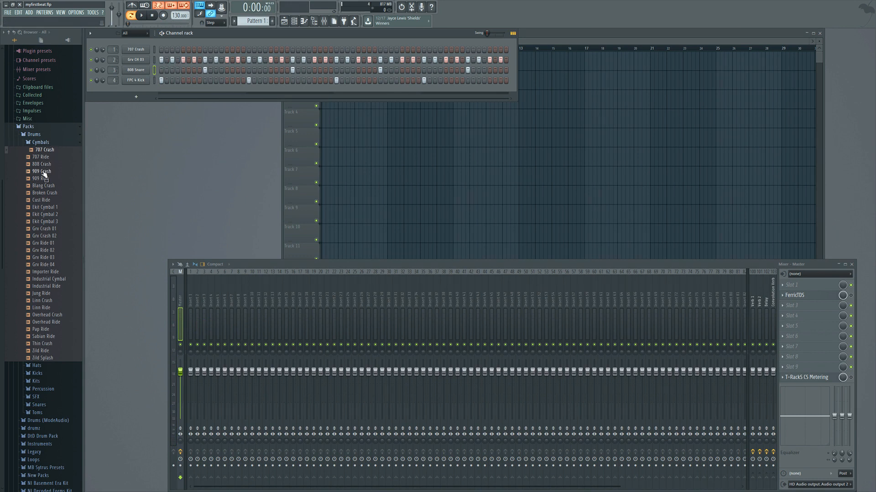
Audition the snare samples in the Drums pack's Snares folder, including 707 Snare, Dilloo Snare and the FPC Snares.
left_click(40, 142)
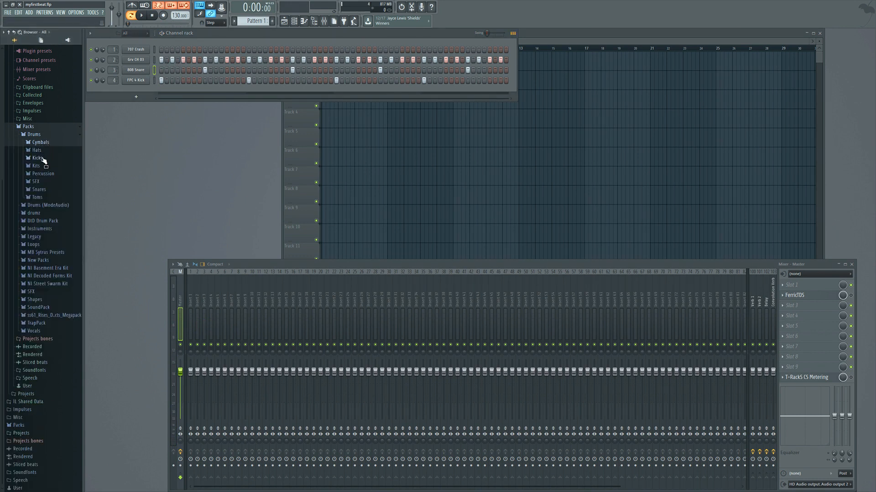
left_click(40, 190)
left_click(47, 226)
left_click(47, 219)
left_click(47, 211)
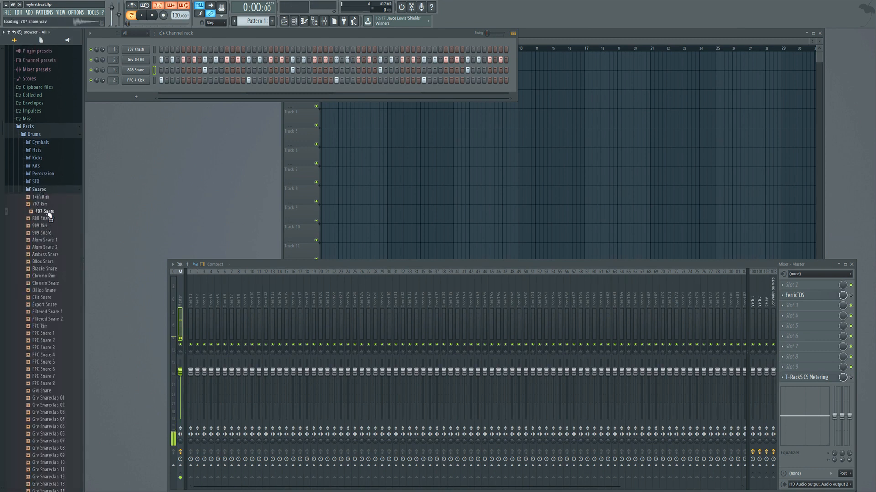
left_click(59, 248)
left_click(52, 276)
left_click(49, 290)
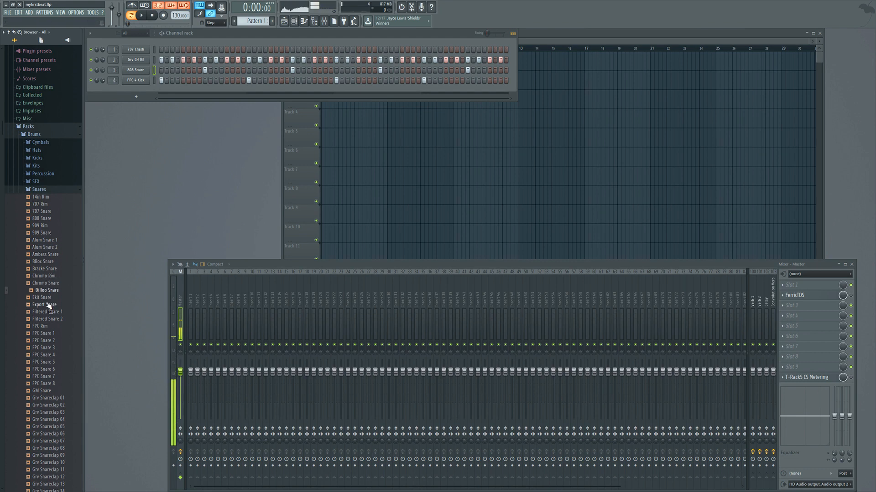
left_click(46, 305)
left_click(46, 312)
left_click(44, 327)
left_click(46, 334)
left_click(48, 349)
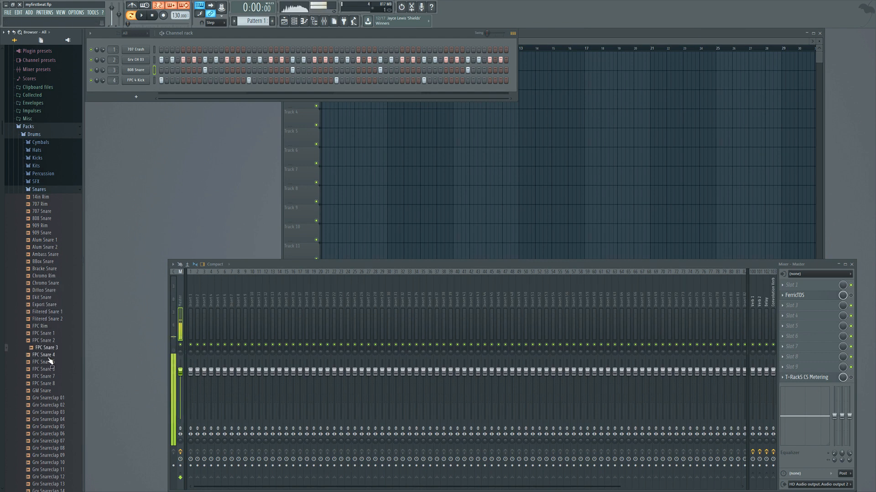
left_click(50, 363)
left_click(49, 356)
left_click(47, 342)
left_click(47, 335)
Replace the 808 Snare channel's sample with Grv Snareclap 24, play the pattern and stop it.
scroll(49, 340, "down", 10)
left_click(48, 348)
left_click_drag(48, 348, 135, 69)
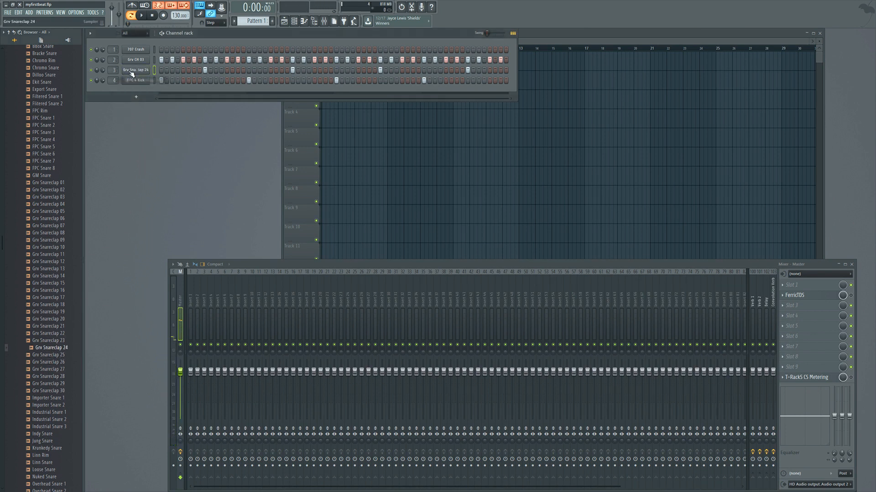
key("space")
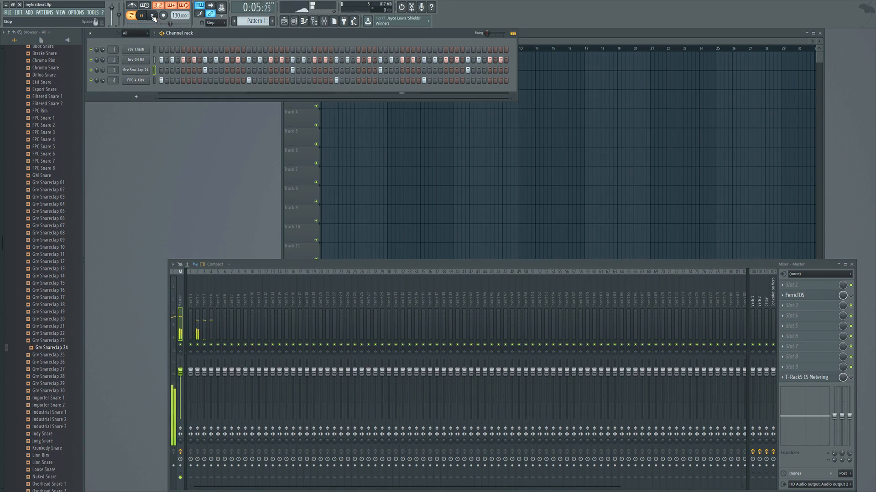
left_click(153, 17)
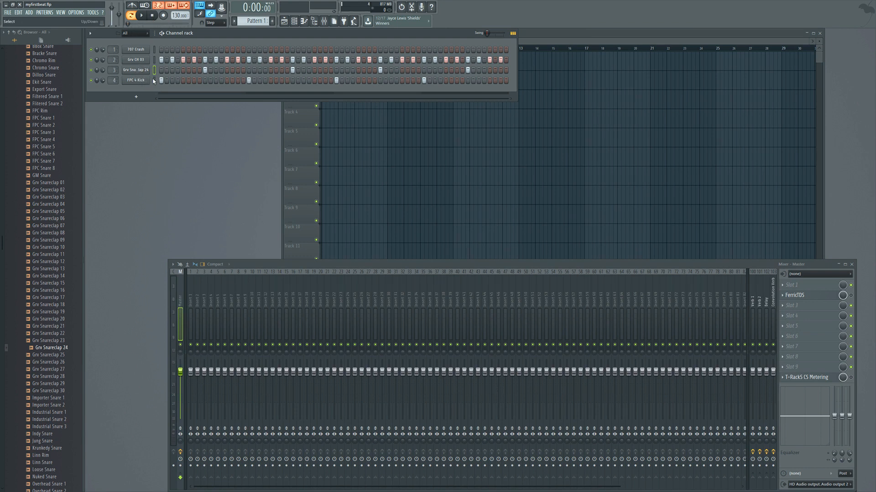
Add FPC 4 Kick hits on steps 5 and 37, listening to the pattern, and stop playback.
left_click(182, 81)
key("space")
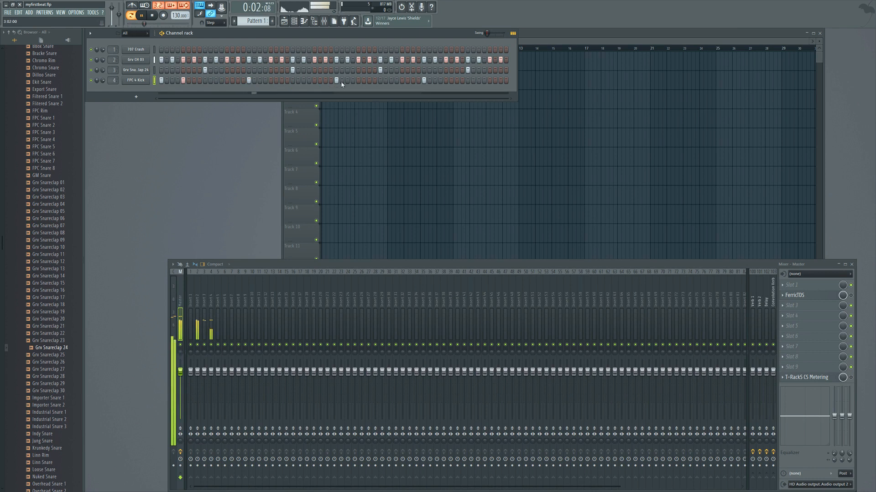
left_click(358, 81)
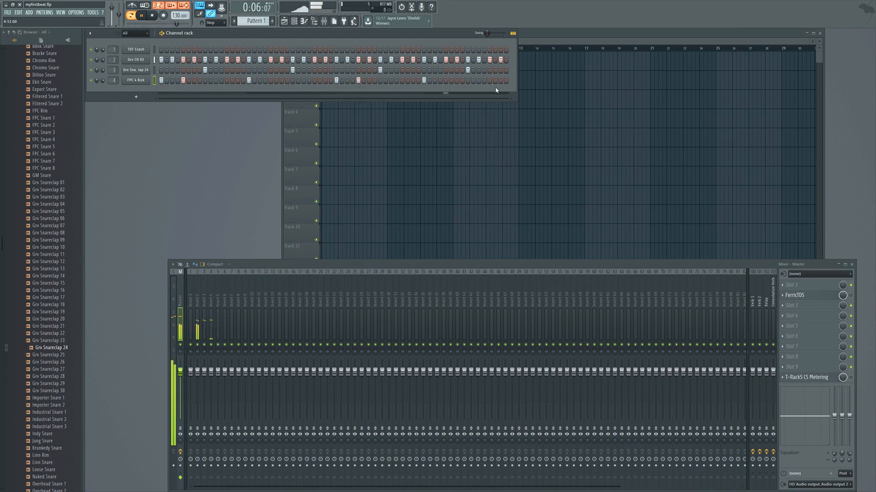
left_click(155, 17)
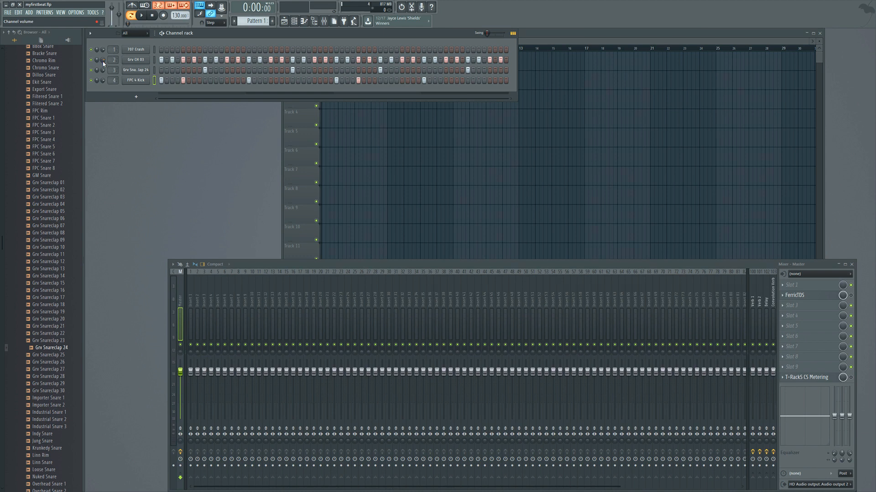
Lower the Grv CH 03 channel's volume, play the pattern and stop it.
left_click_drag(103, 60, 102, 62)
left_click_drag(103, 62, 103, 64)
key("space")
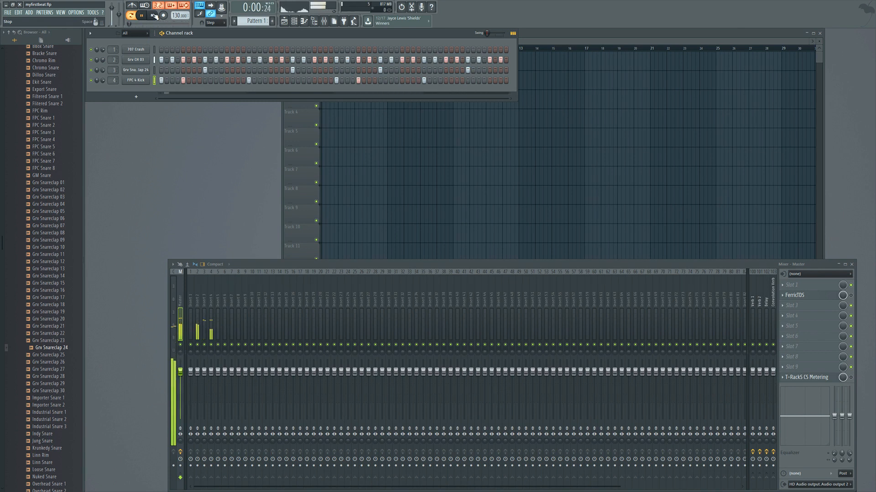
left_click(154, 16)
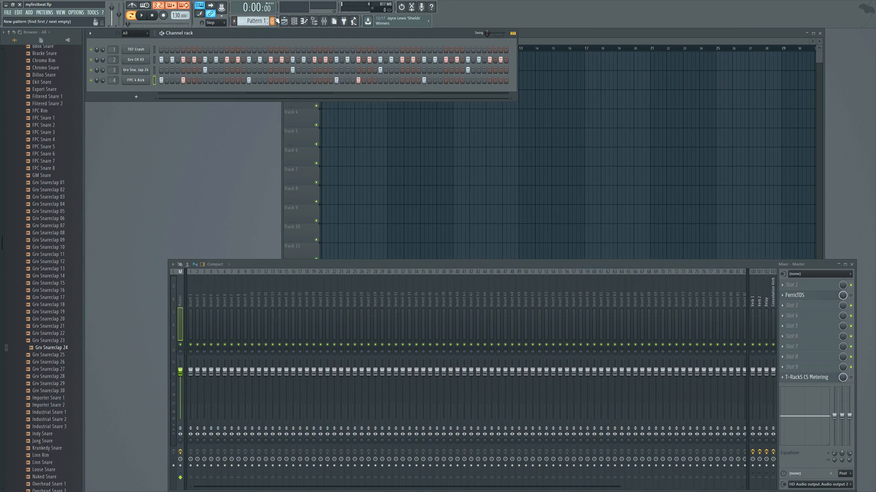
Rename Pattern 1 as Drums.
left_click(234, 22)
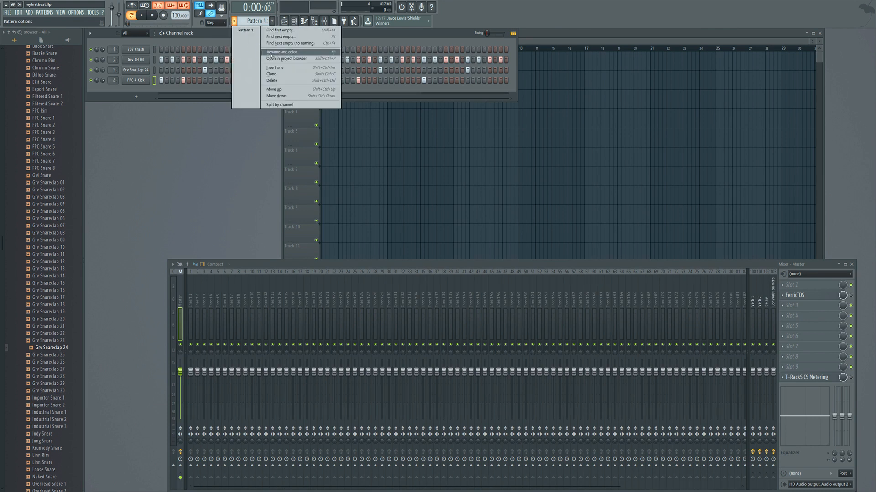
left_click(287, 53)
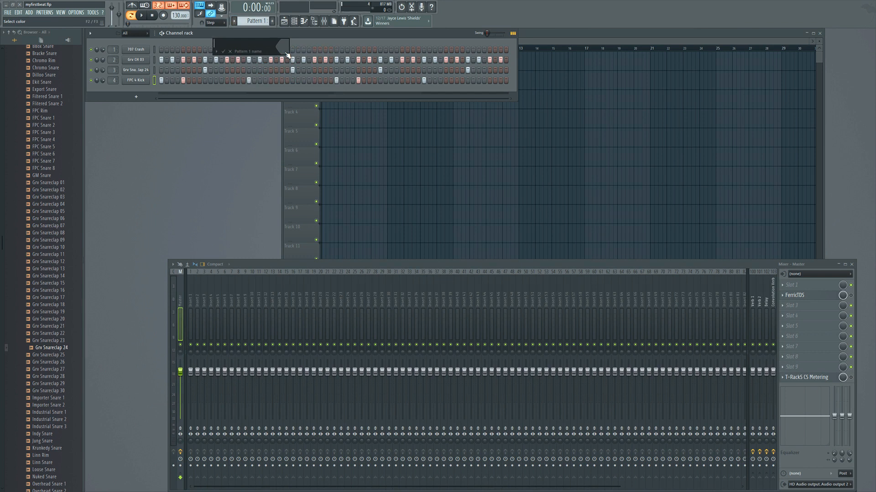
type("Drums")
key("Return")
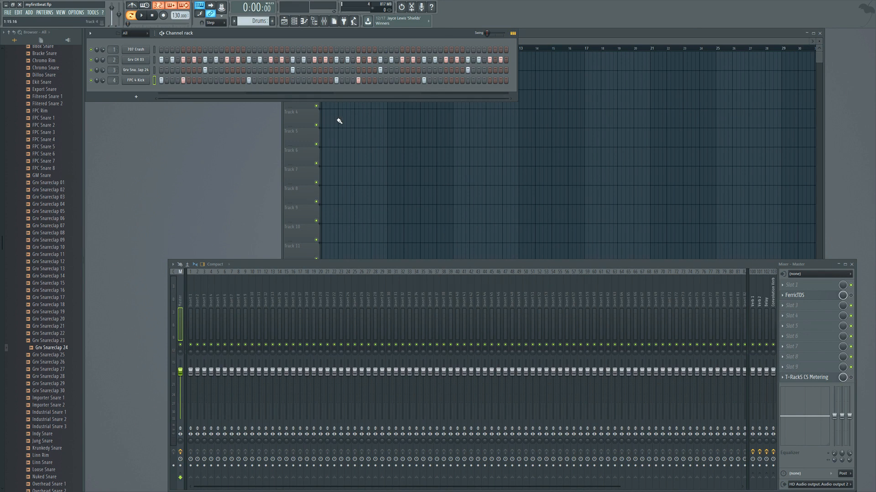
Place a Drums pattern clip on playlist Track 1, starting at bar 1, and check the playlist's clip source list.
left_click(572, 35)
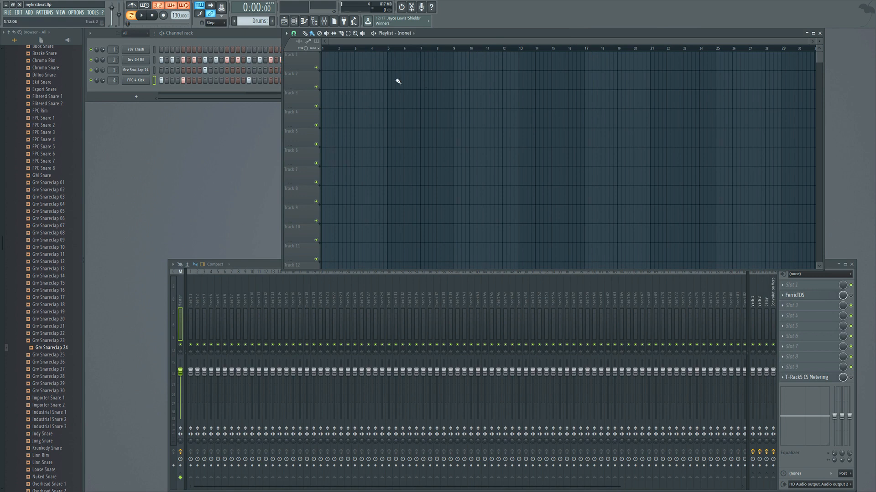
left_click(335, 66)
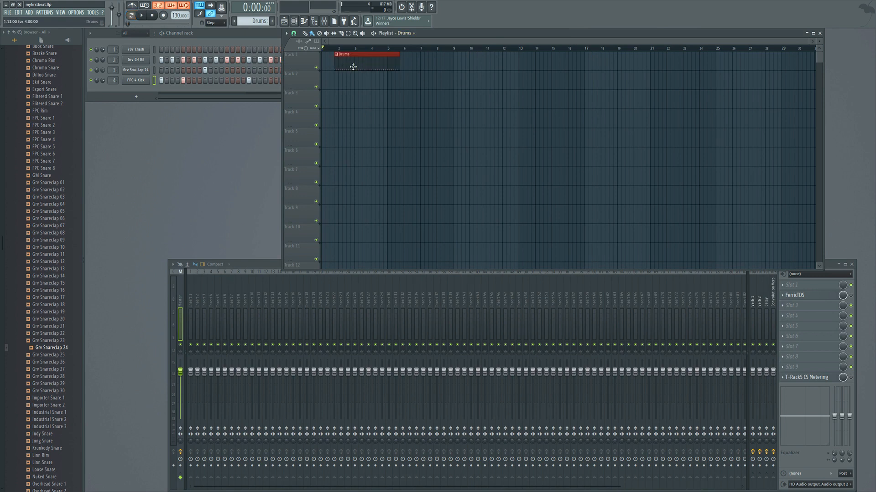
left_click_drag(365, 62, 329, 64)
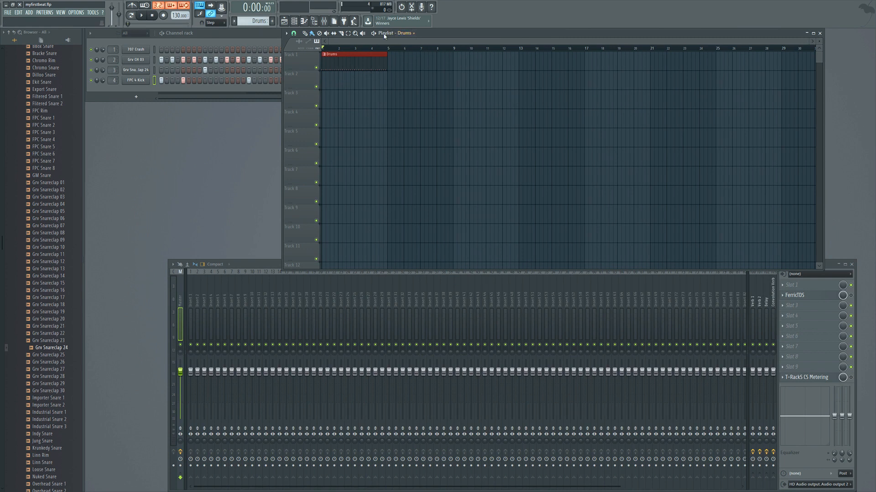
left_click(413, 34)
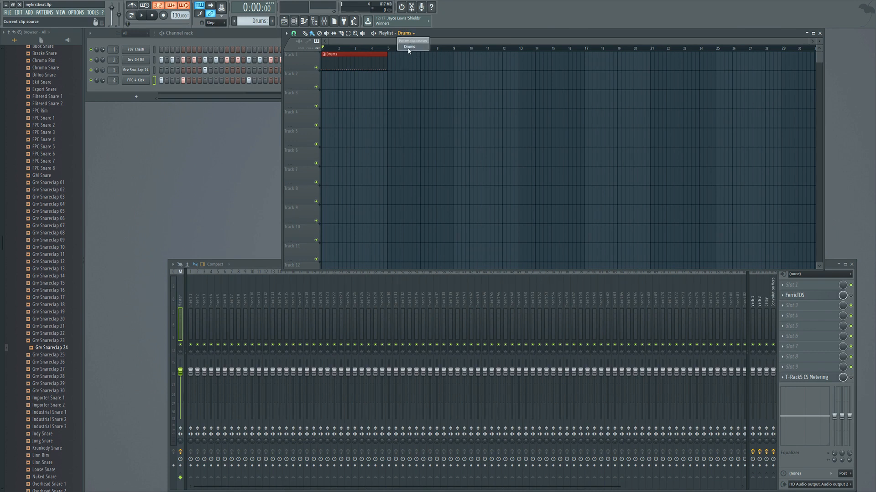
left_click(353, 78)
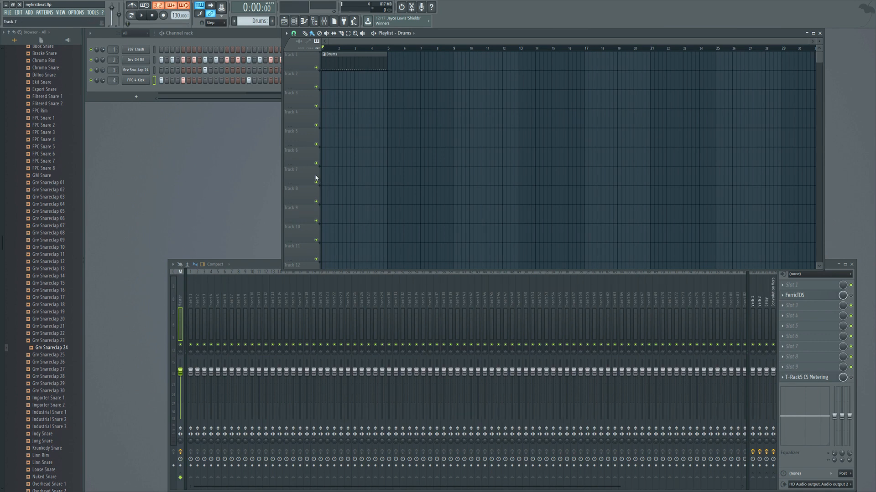
Save the project and collapse the Drums sample folder in the browser.
left_click(8, 12)
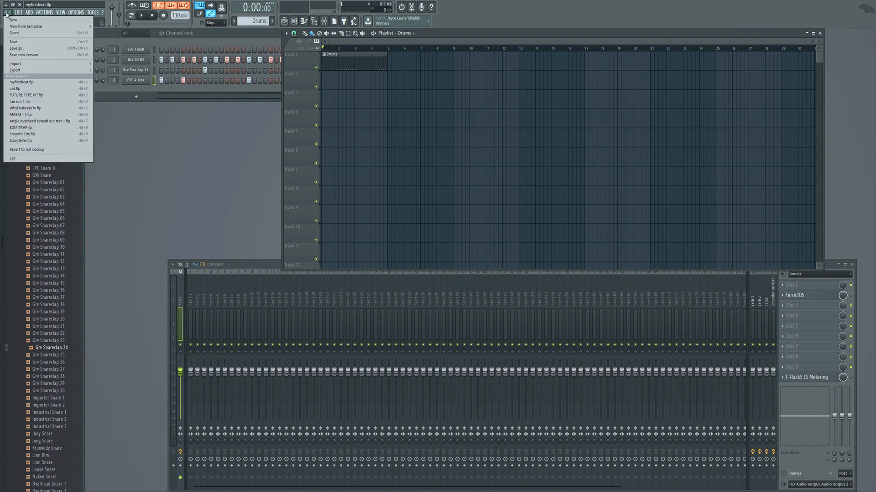
left_click(13, 43)
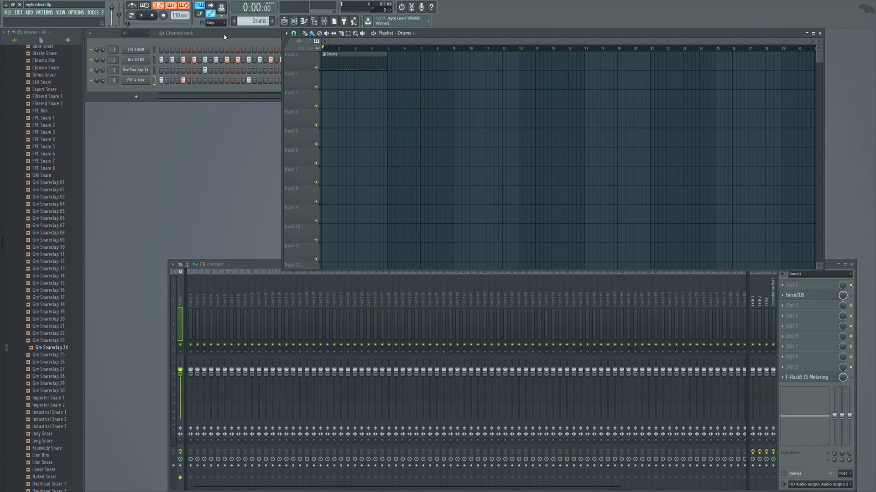
scroll(31, 120, "up", 10)
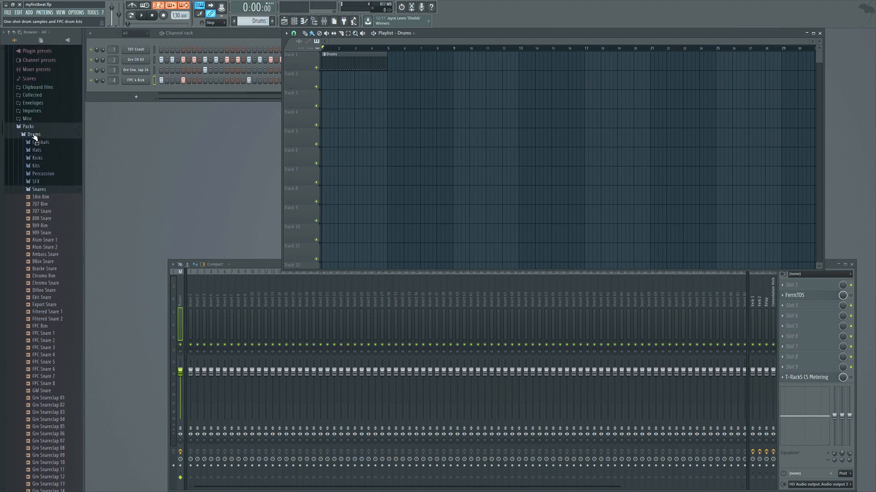
left_click(34, 135)
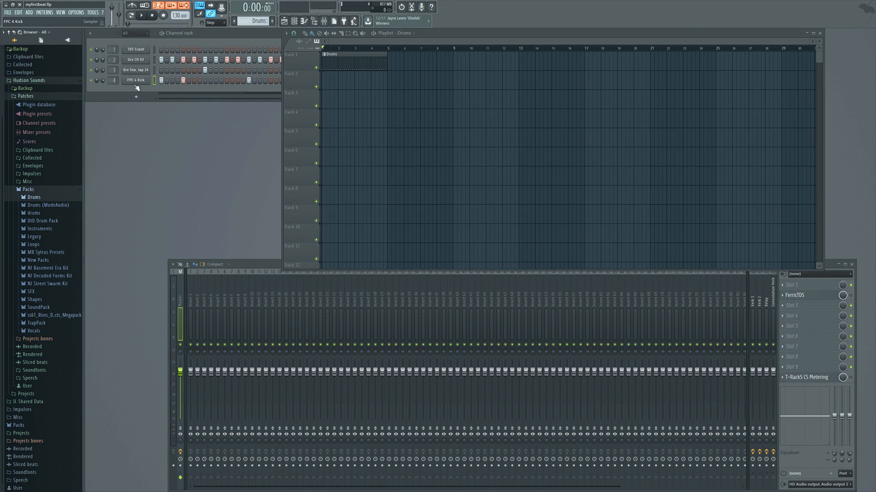
Insert a GMS synthesizer channel above 707 Crash in the channel rack.
left_click(185, 42)
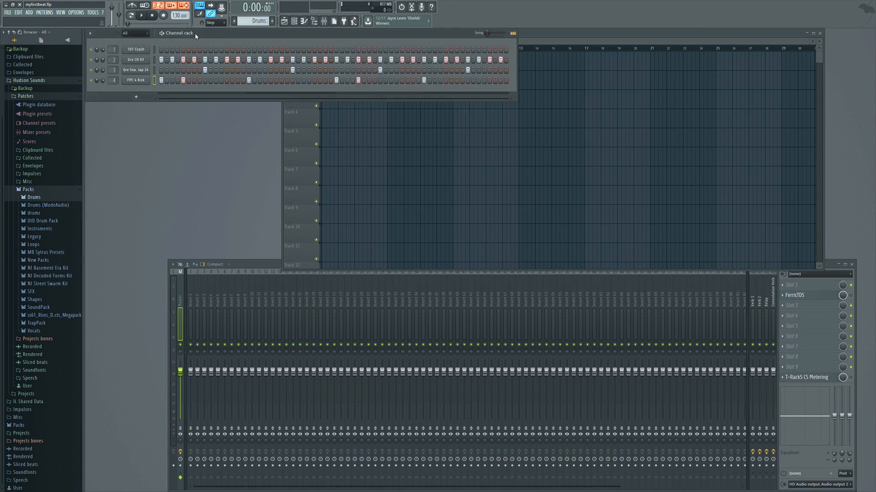
right_click(135, 49)
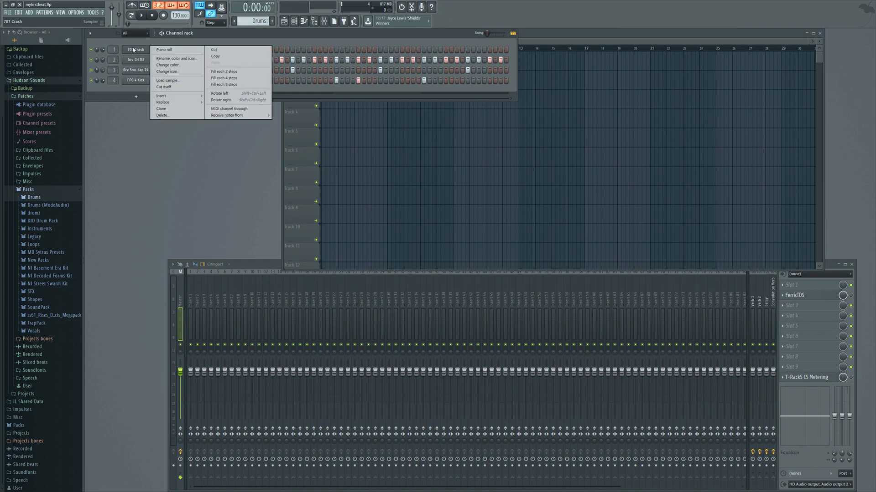
mouse_move(186, 97)
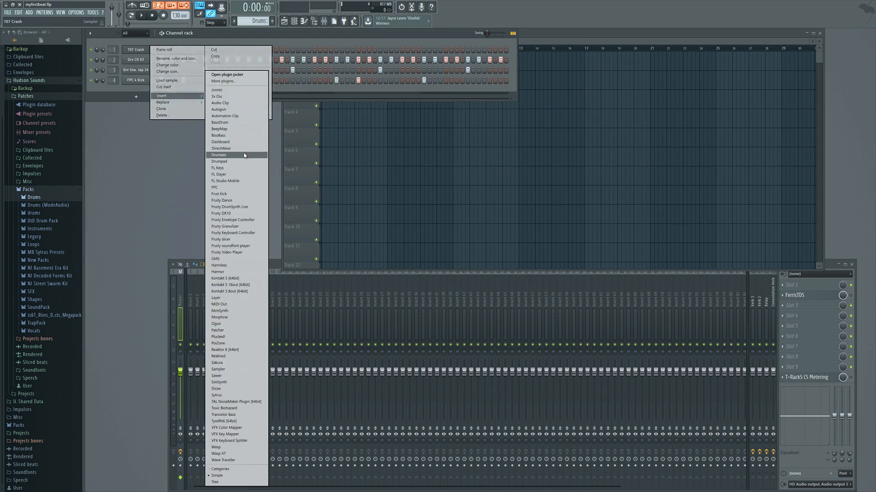
left_click(235, 260)
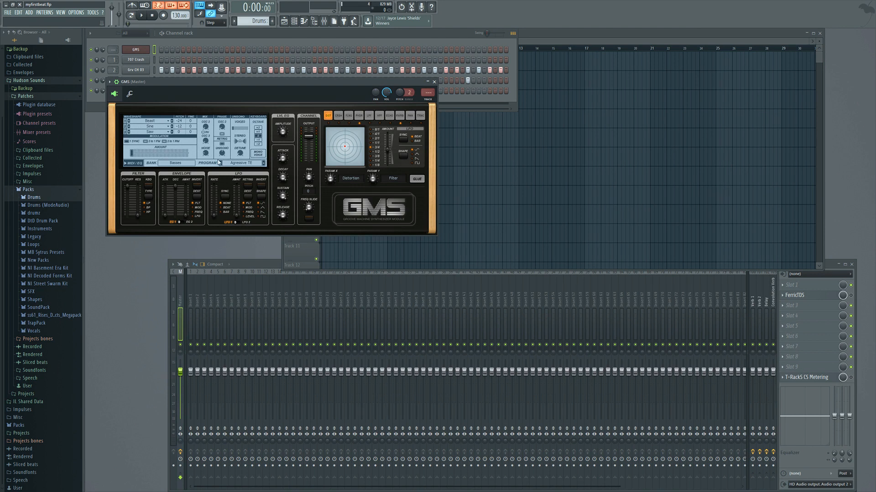
Open the GMS presets library and select the Basses program bank.
left_click(175, 164)
left_click(175, 165)
left_click(175, 164)
left_click(220, 153)
left_click(214, 144)
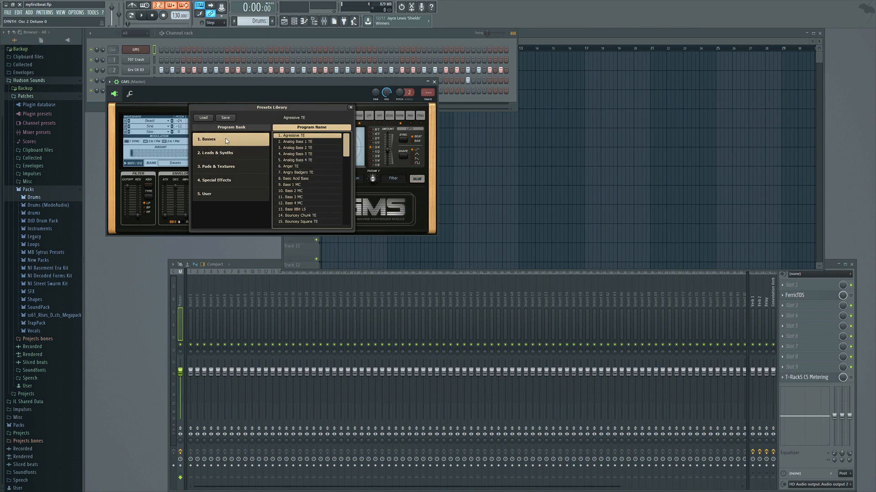
Audition the GMS bass presets from Agressive TE through Bass 3 MC.
left_click(303, 142)
left_click(299, 135)
left_click(299, 141)
left_click(299, 148)
left_click(297, 154)
left_click(295, 160)
left_click(294, 167)
left_click(293, 173)
left_click(291, 179)
left_click(290, 184)
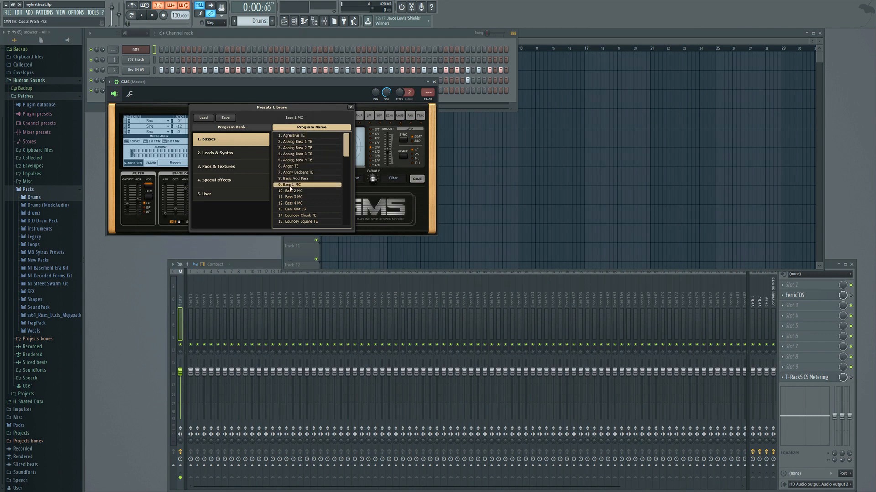
left_click(299, 197)
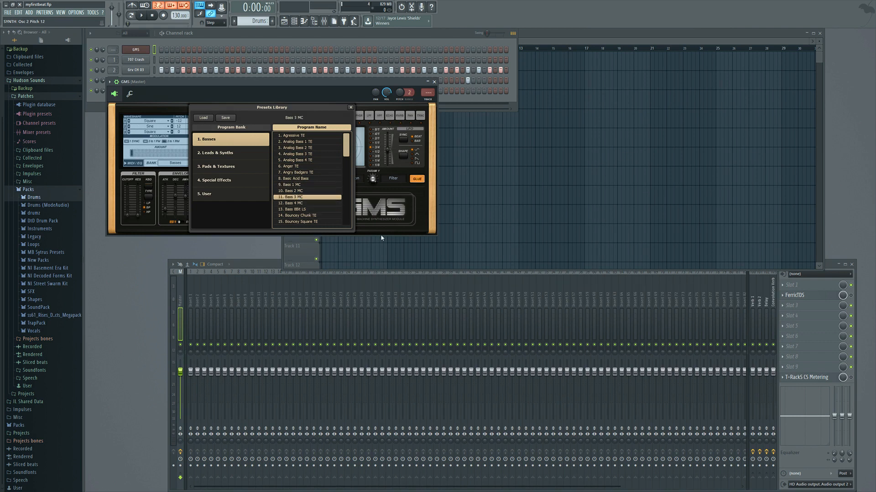
Compare Bouncey Chunk TE, Bass 8Bit LS and Bass 4 MC, choose the Bass 1 MC preset and close the presets library.
left_click(298, 215)
left_click(299, 209)
left_click(297, 203)
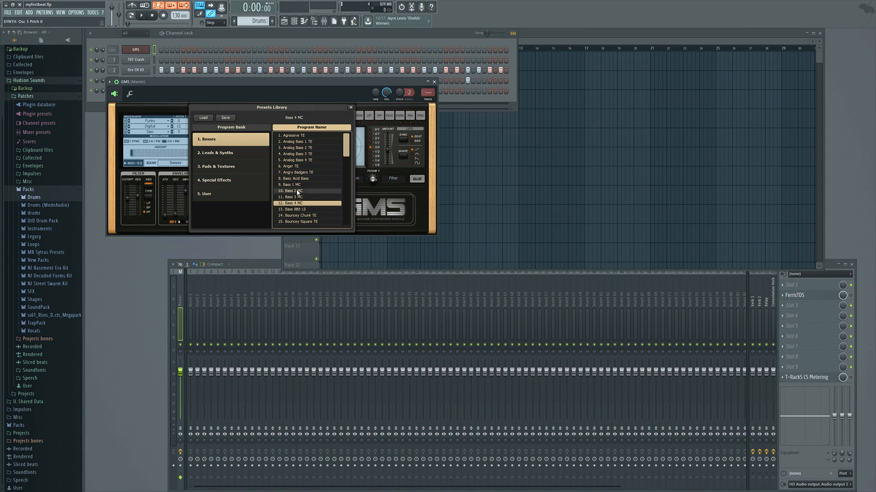
left_click(292, 185)
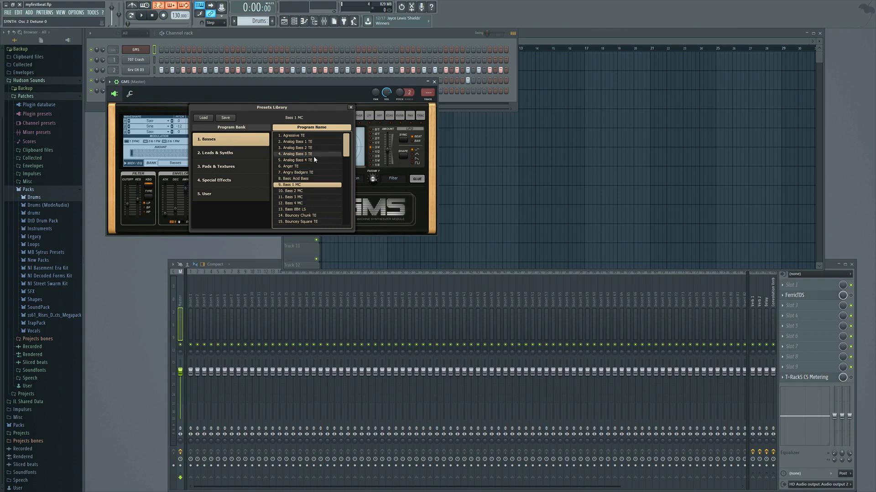
left_click(350, 109)
Create a new pattern and name it Bass.
left_click(233, 35)
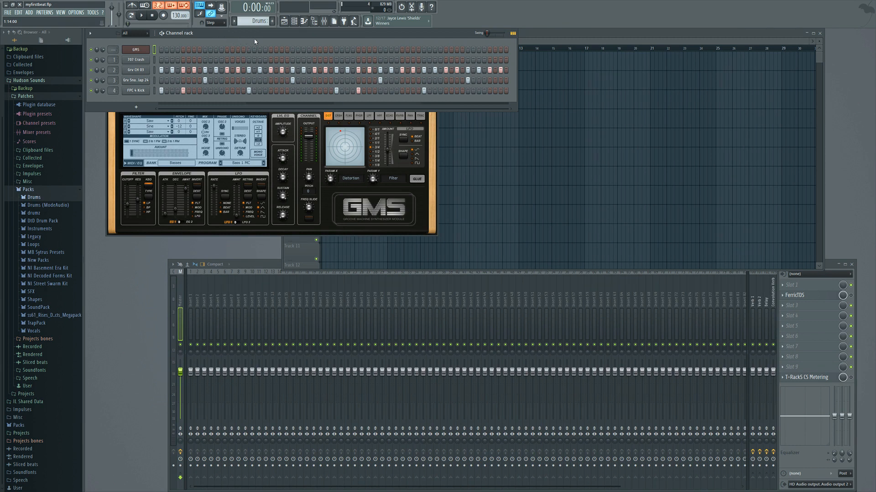
left_click(272, 21)
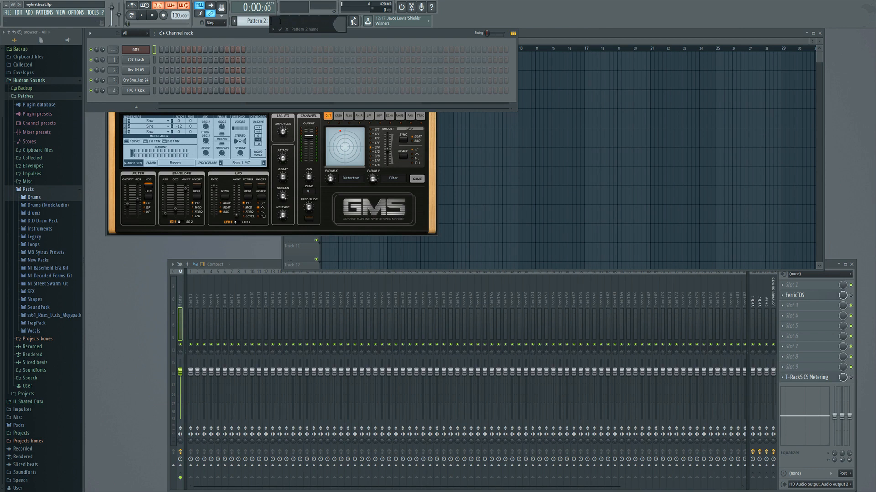
type("Bass")
key("Return")
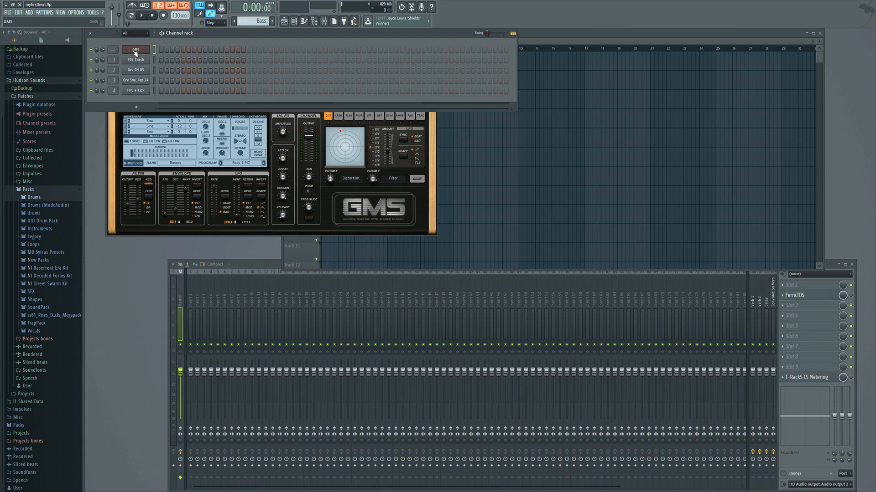
Open the piano roll of the GMS channel.
right_click(149, 47)
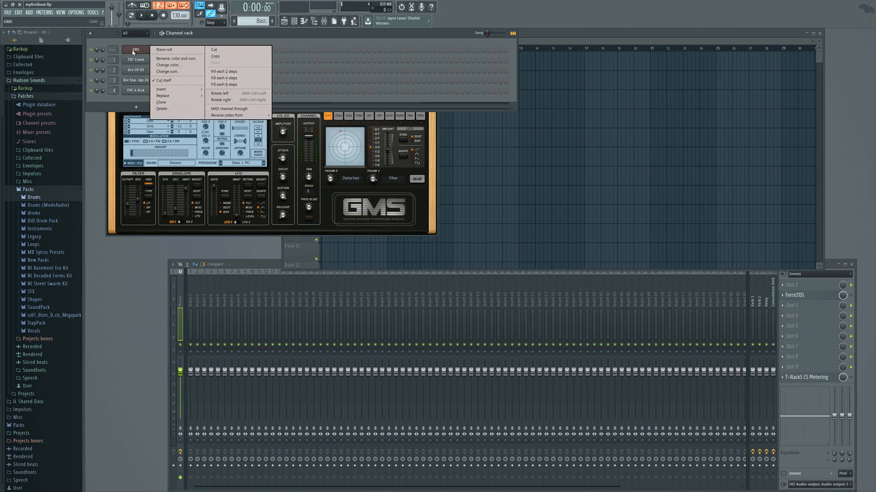
left_click(165, 50)
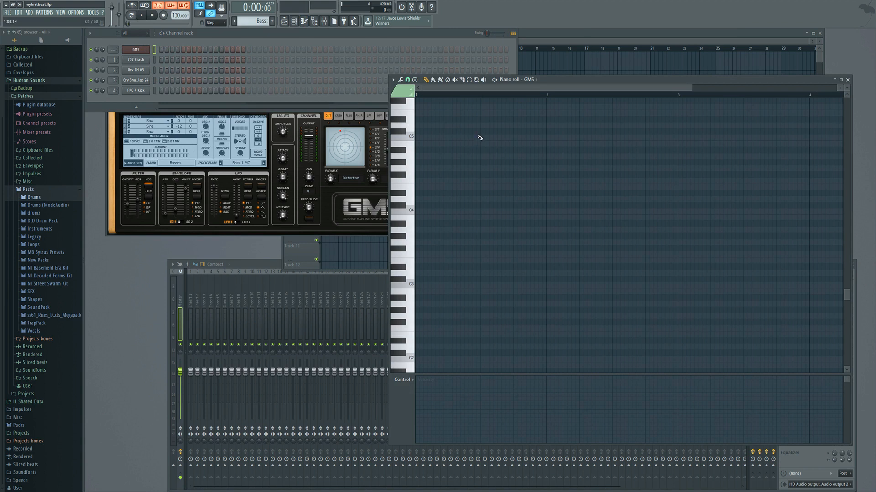
scroll(442, 160, "up", 3)
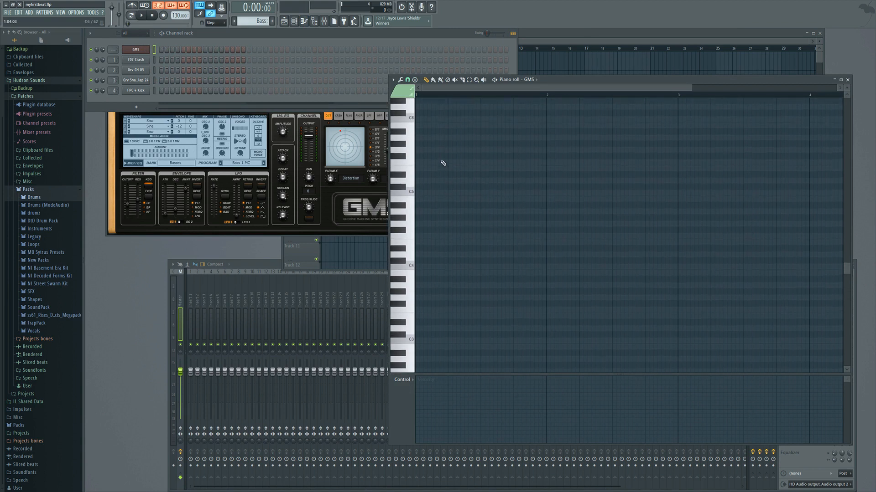
Audition the GMS bass sound on piano roll keys around C5 and C4.
left_click(411, 191)
left_click_drag(412, 185, 405, 148)
left_click(409, 265)
left_click(410, 264)
left_click(403, 249)
left_click(407, 237)
left_click(403, 231)
left_click(403, 230)
left_click(404, 231)
left_click(405, 236)
left_click(406, 244)
left_click(409, 254)
left_click(411, 265)
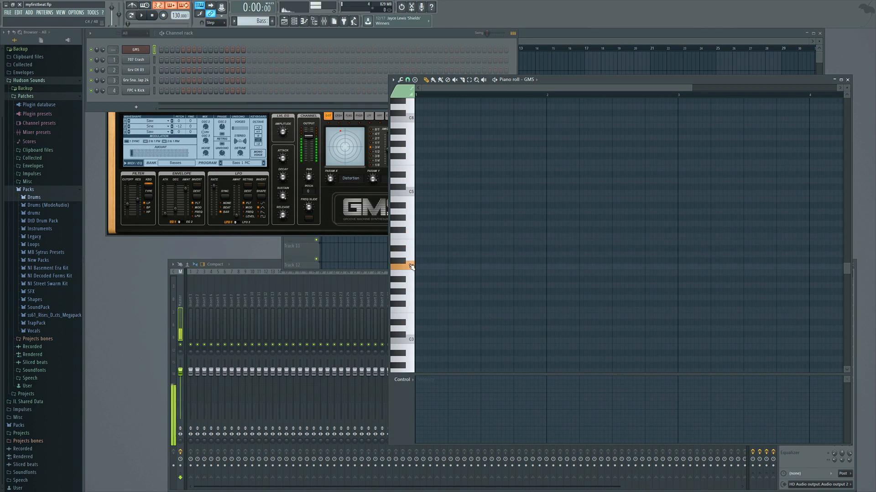
Draw four half-beat C5 notes in bar 1 of the GMS piano roll, one on each beat.
left_click(424, 195)
mouse_move(424, 196)
left_mouse_down()
mouse_move(411, 159)
mouse_move(420, 193)
mouse_move(430, 192)
mouse_move(423, 195)
left_mouse_up()
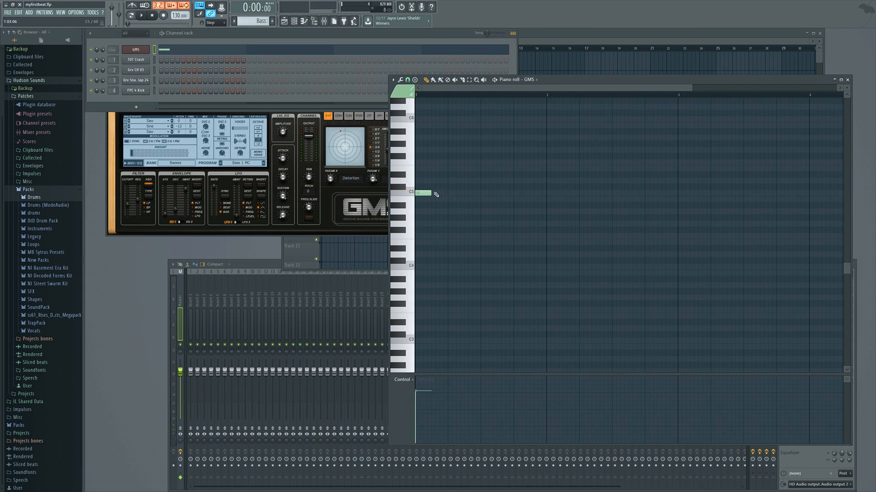
mouse_move(431, 192)
left_mouse_down()
mouse_move(449, 194)
mouse_move(432, 198)
left_mouse_up()
left_click(452, 193)
left_click(457, 193)
left_click(484, 195)
left_click_drag(491, 194, 489, 194)
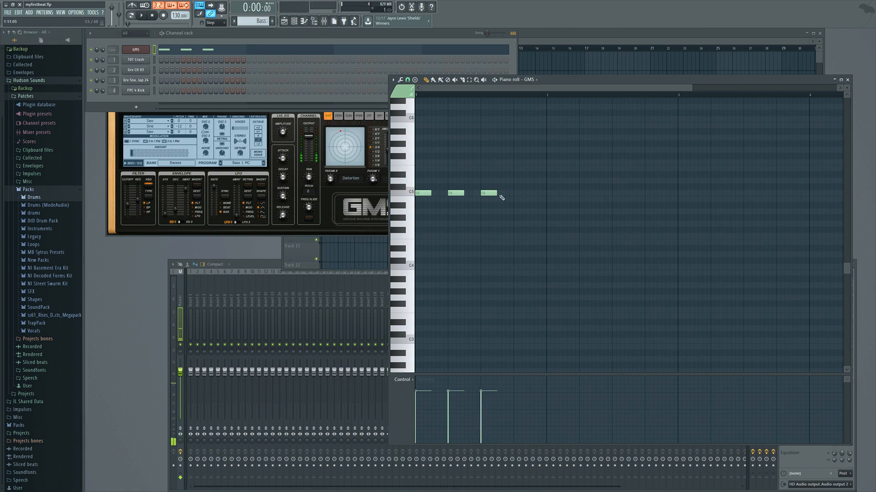
left_click(517, 195)
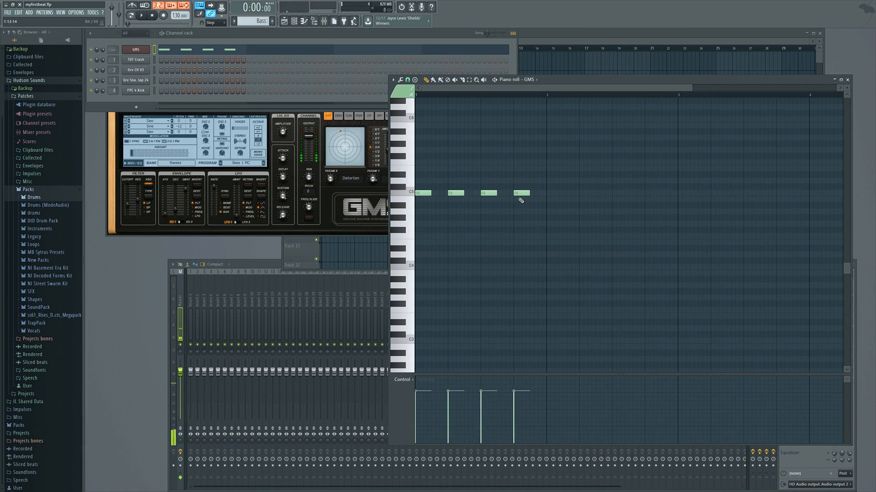
Place the Bass pattern clip at the start of Track 2 in the playlist, directly below the Drums clip.
left_click(568, 39)
left_click(337, 98)
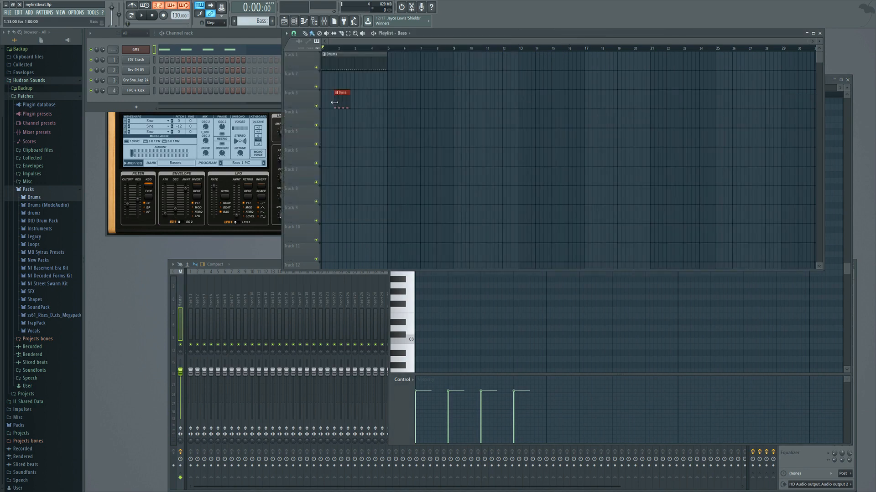
left_click_drag(342, 95, 329, 95)
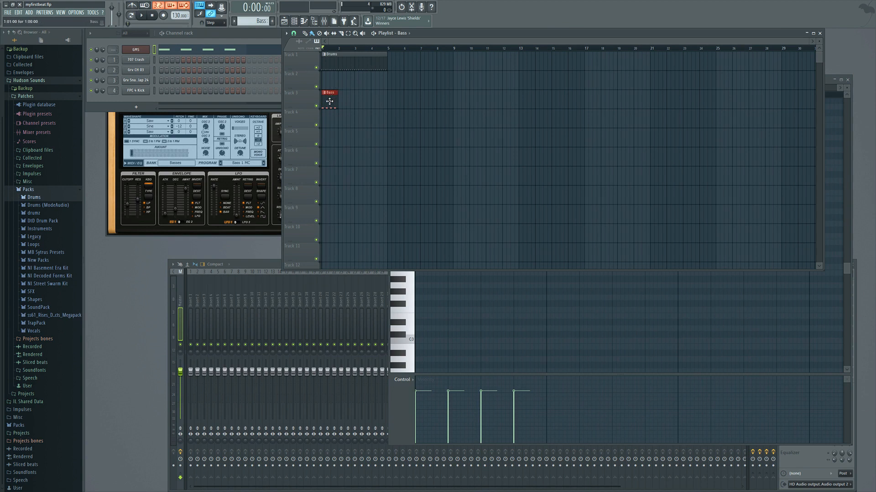
left_click_drag(329, 102, 330, 77)
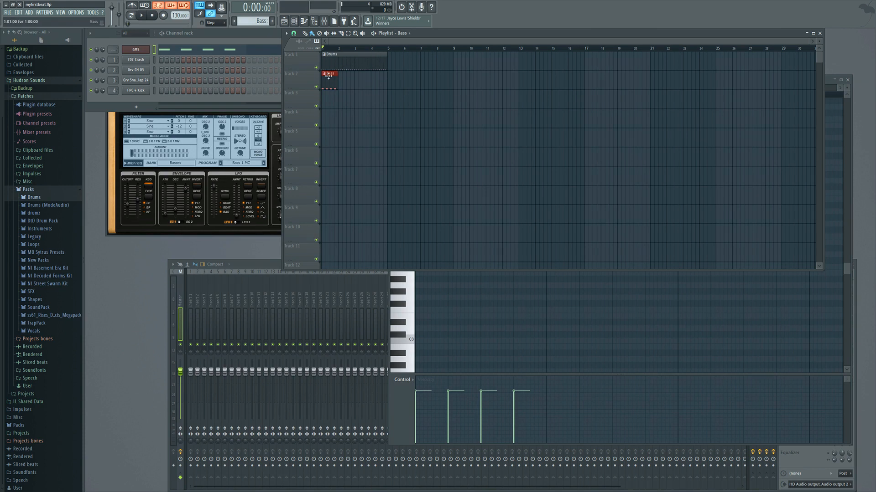
Duplicate the four C5 notes in the GMS piano roll so they fill four bars.
left_click(270, 53)
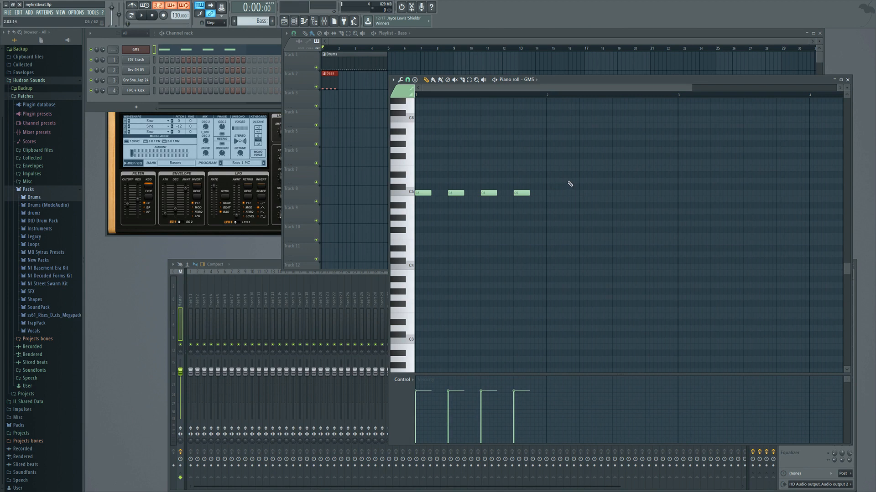
left_click_drag(580, 172, 385, 205)
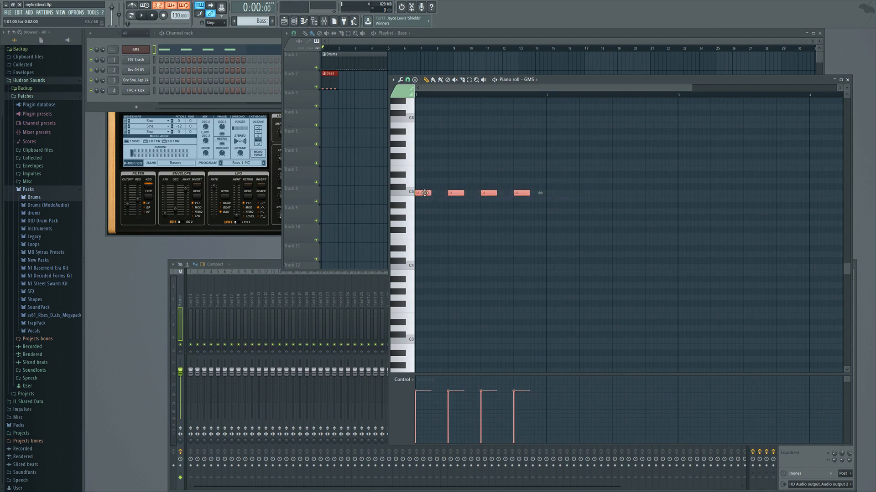
left_click_drag(423, 192, 553, 193)
left_click_drag(598, 195, 816, 205)
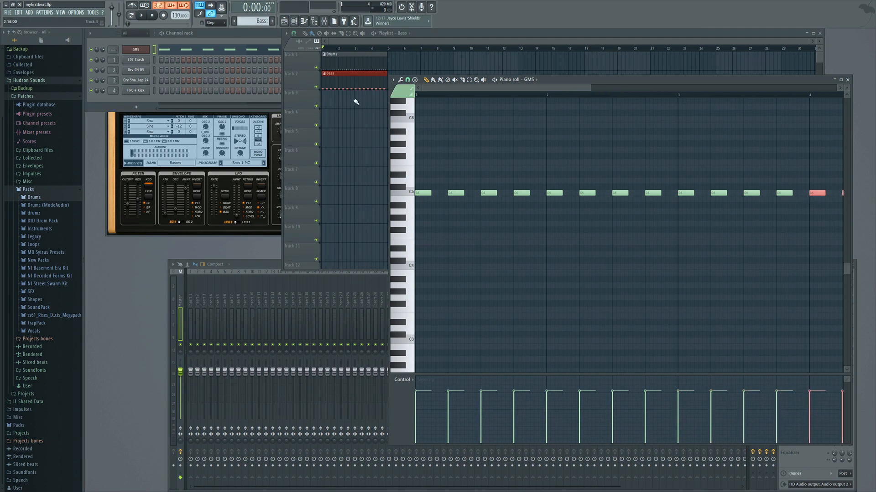
Play the drums and bass together while auditioning the GMS presets Bass 2 MC through Bass 4 MC.
left_click(349, 118)
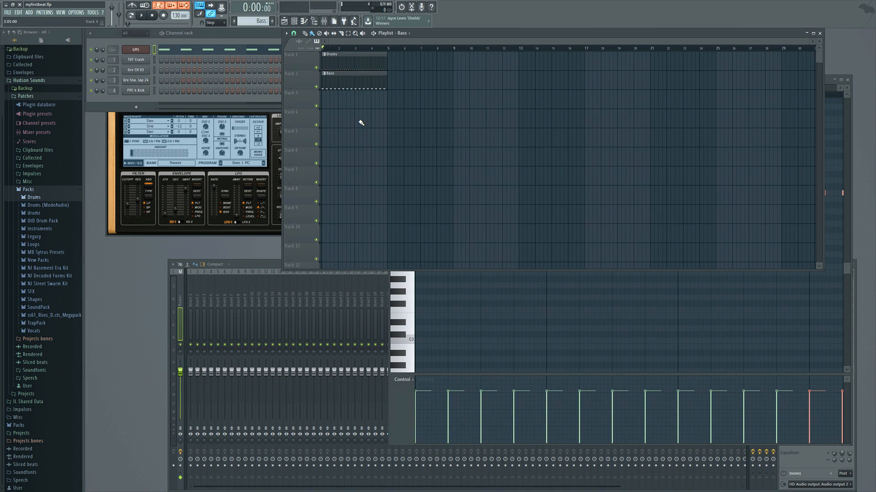
key("space")
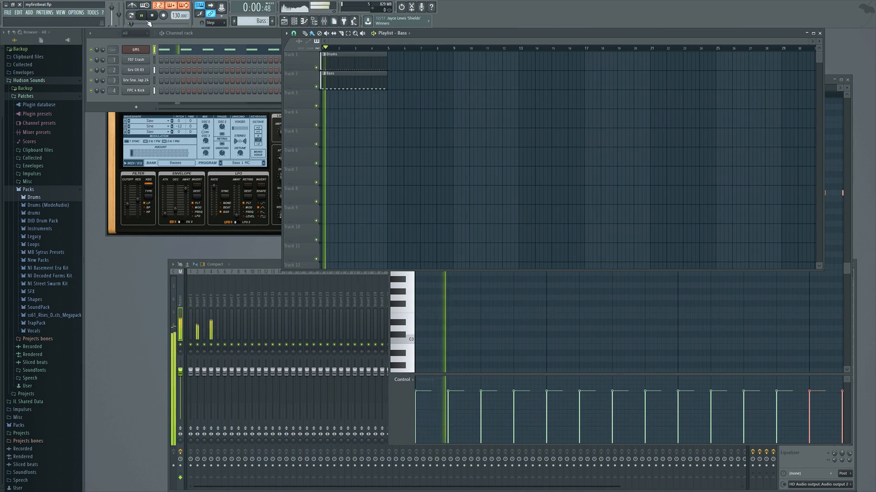
left_click(110, 136)
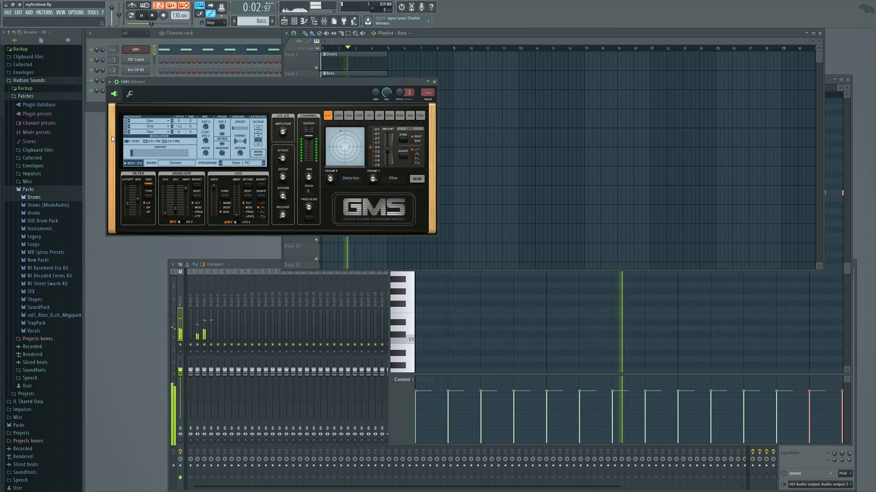
left_click(263, 163)
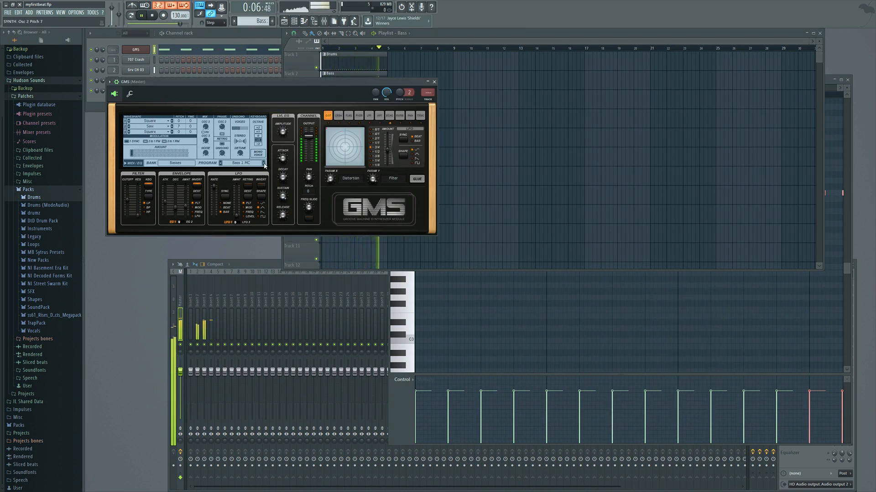
left_click(263, 164)
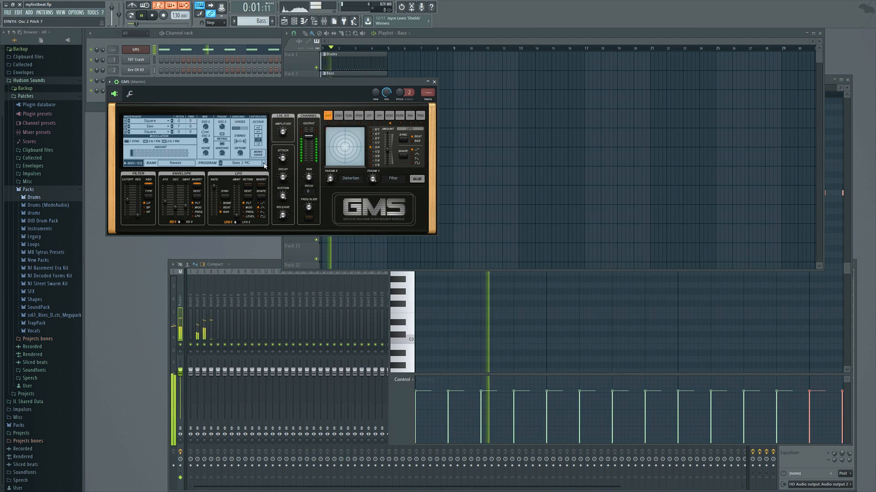
left_click(253, 163)
left_click(298, 204)
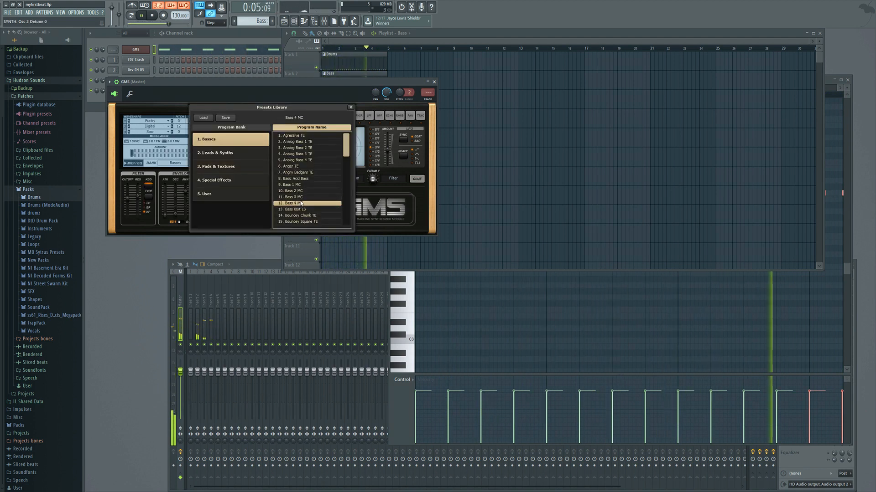
Audition presets further down the Basses bank during playback, including Funky Saw 2 TE.
scroll(299, 205, "down", 5)
left_click(301, 185)
left_click(301, 190)
left_click(298, 203)
scroll(298, 203, "down", 3)
left_click(299, 203)
scroll(302, 202, "down", 2)
left_click(303, 210)
scroll(304, 207, "down", 5)
left_click(305, 204)
left_click(308, 198)
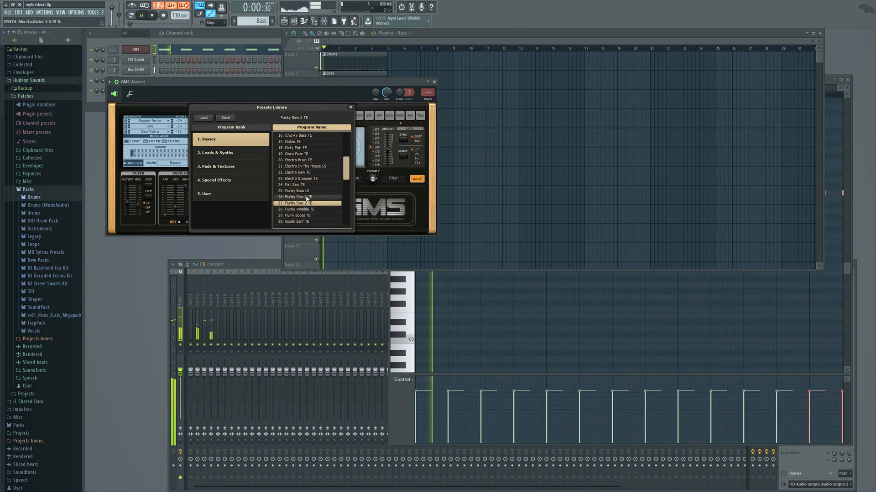
scroll(307, 197, "down", 8)
left_click(301, 178)
Compare Bass 4 MC with Bass 3 MC, choose the Bass 3 MC preset, close the presets library and stop playback.
scroll(307, 204, "up", 20)
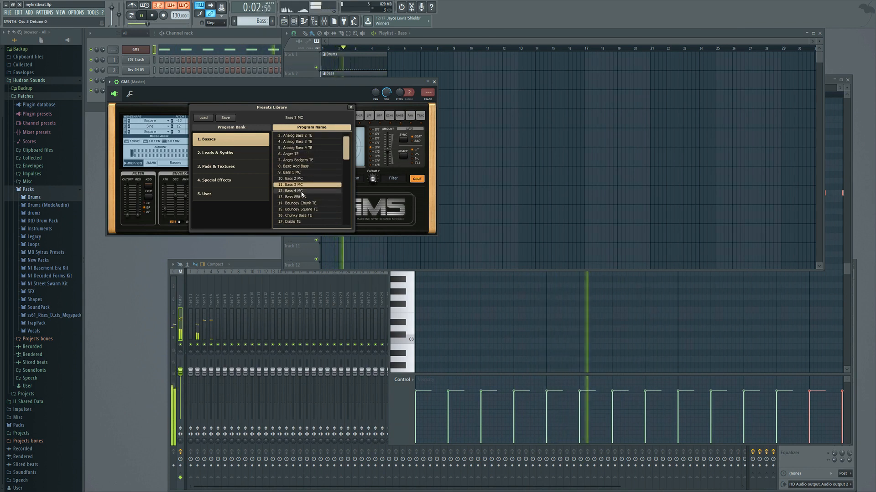
left_click(303, 191)
left_click(299, 184)
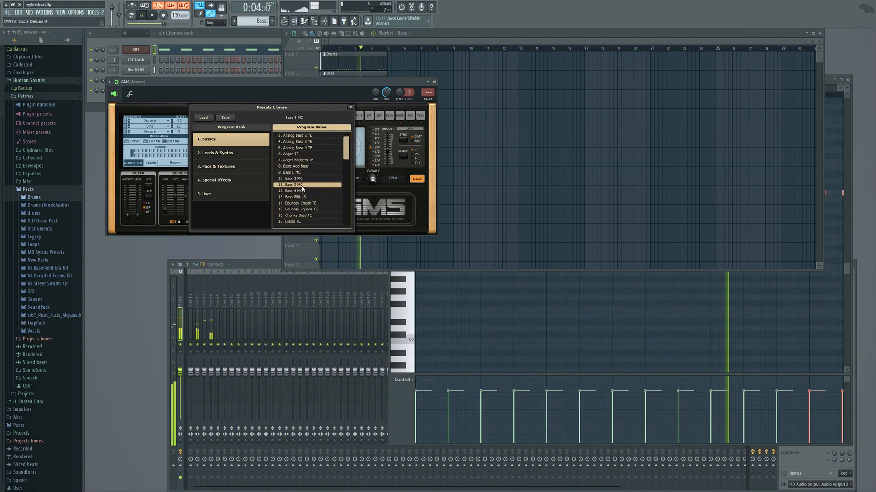
left_click(351, 108)
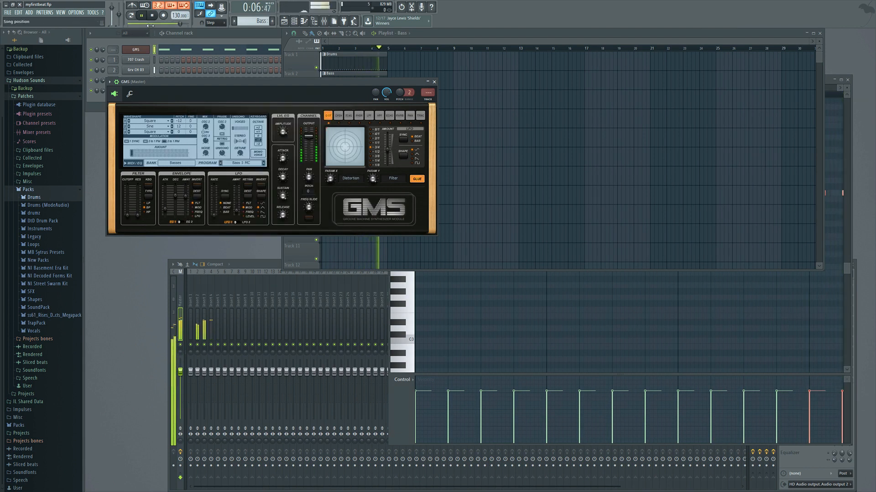
left_click(155, 16)
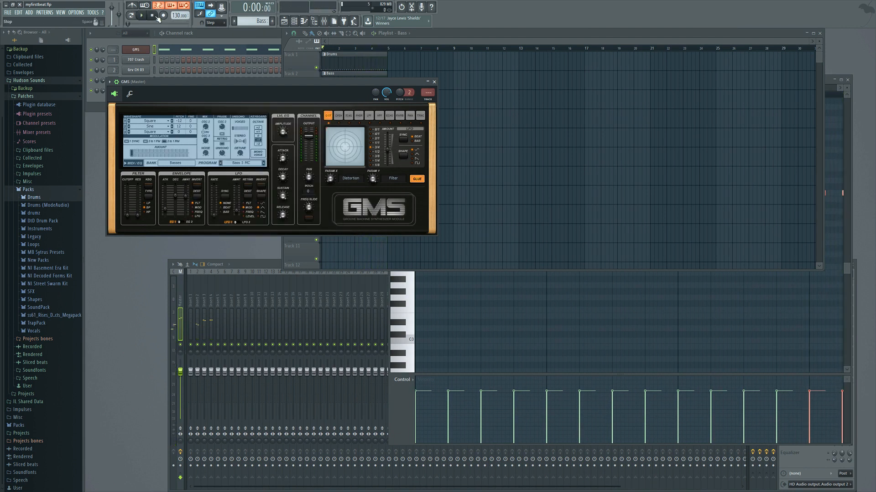
left_click(378, 44)
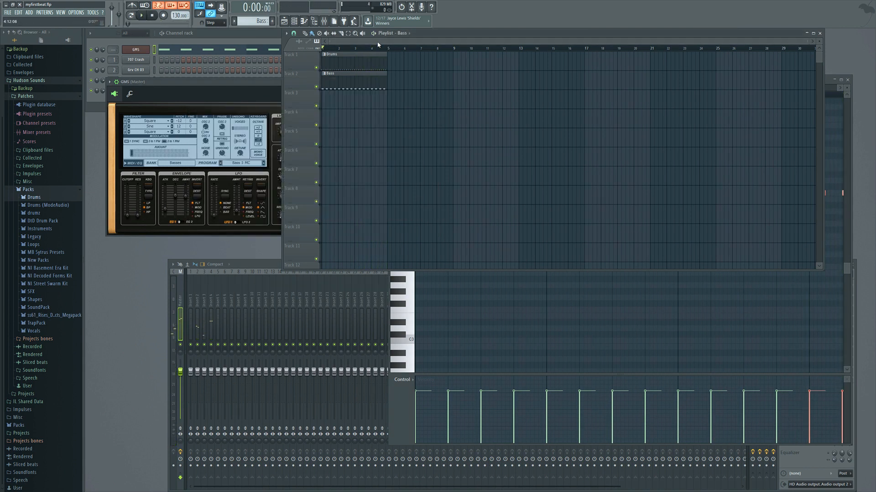
Delete all the C5 notes from the GMS piano roll.
left_click(232, 49)
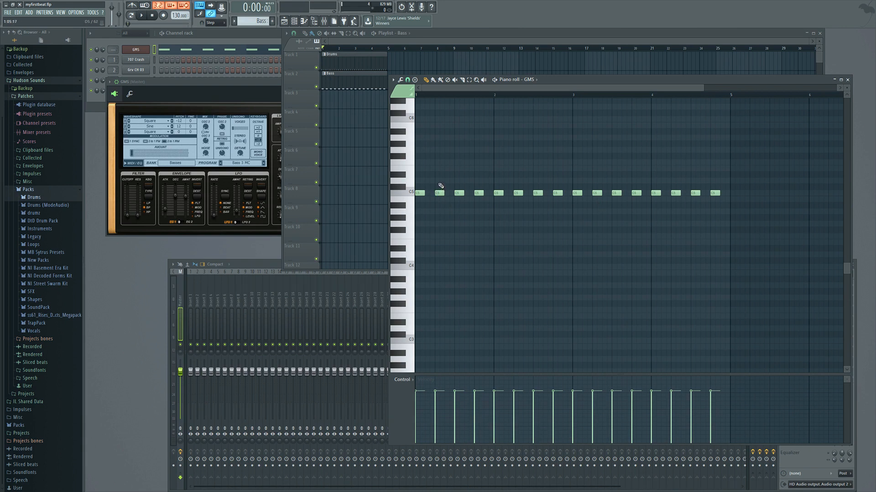
left_click_drag(736, 187, 405, 226)
key("Delete")
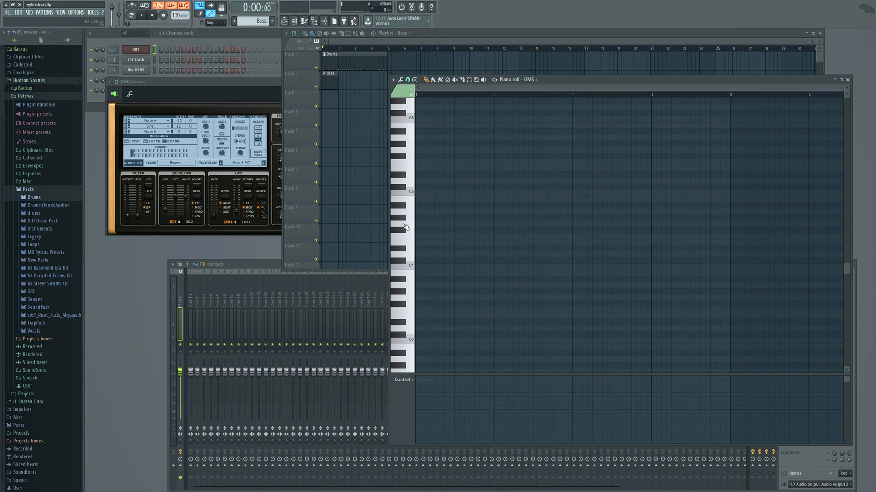
Draw two one-beat D5 notes back to back on beats 1 and 2 of bar 1 and check them in playback.
left_click(419, 181)
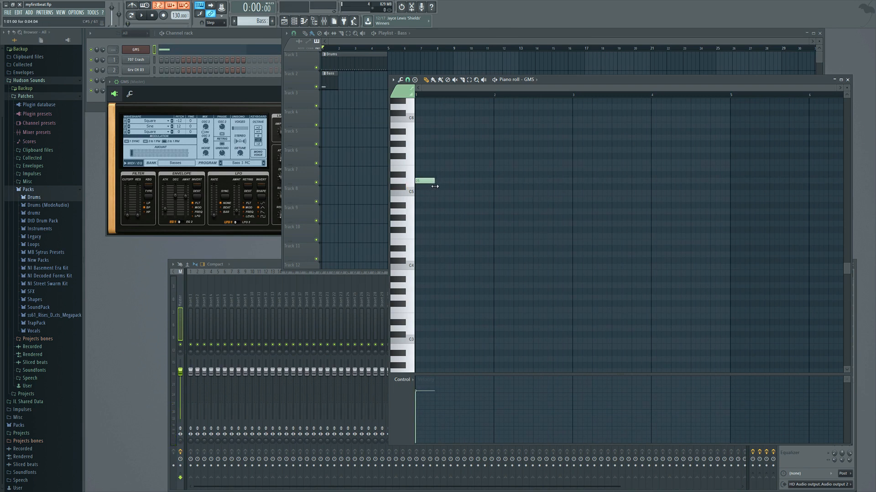
left_click_drag(452, 182, 454, 182)
key("space")
left_click_drag(433, 185, 434, 185)
left_click(439, 183)
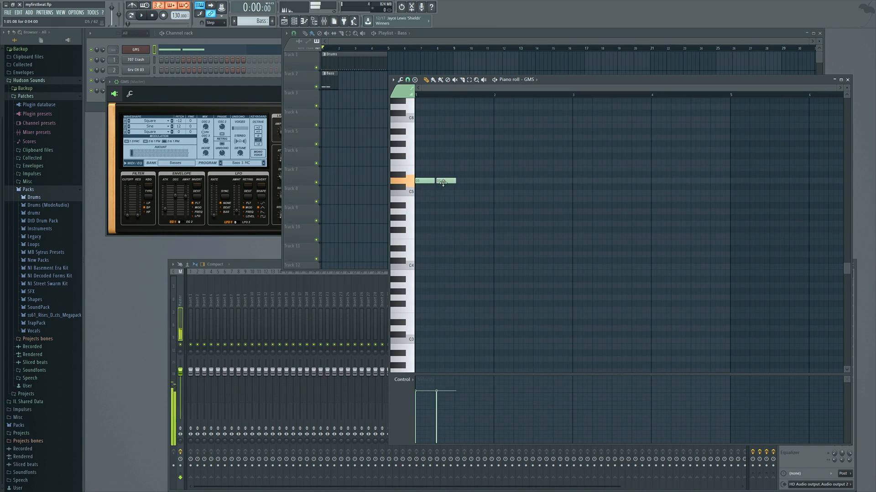
left_click(142, 15)
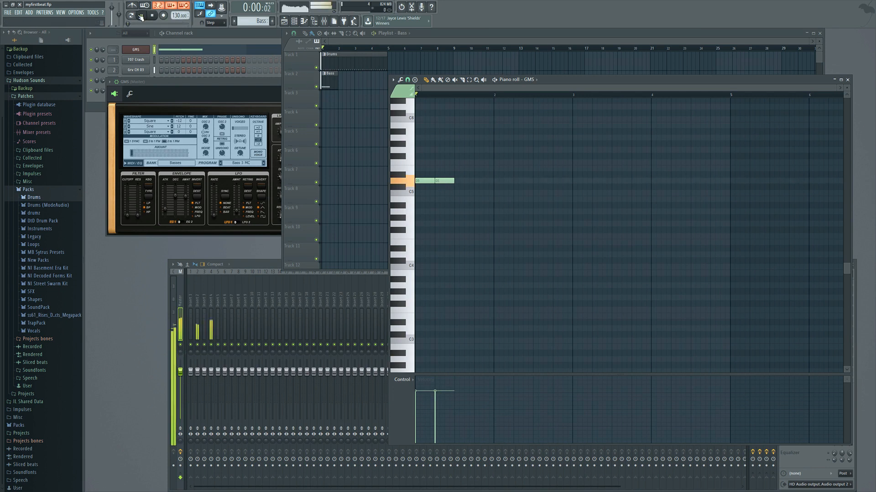
left_click(153, 16)
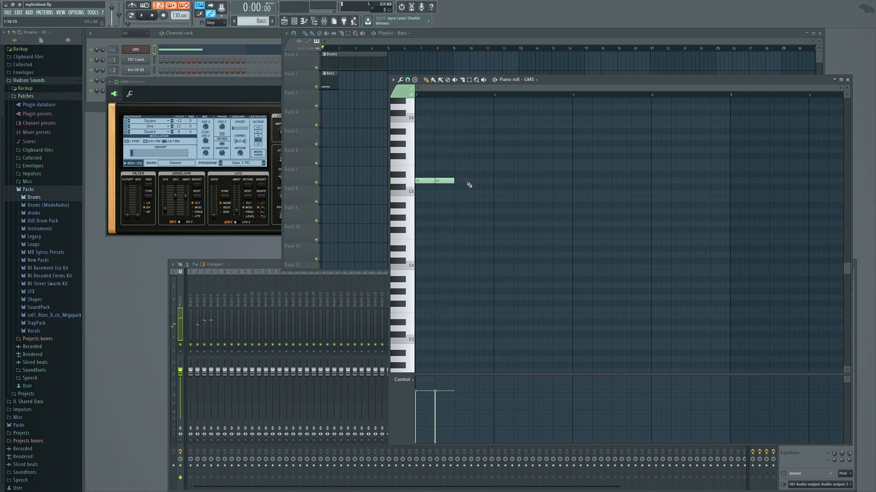
Add a one-beat D5 note on beat 4 of bar 1 and two C5 notes on beats 1 and 2 of bar 2.
left_click(477, 183)
left_click(495, 194)
left_click(516, 193)
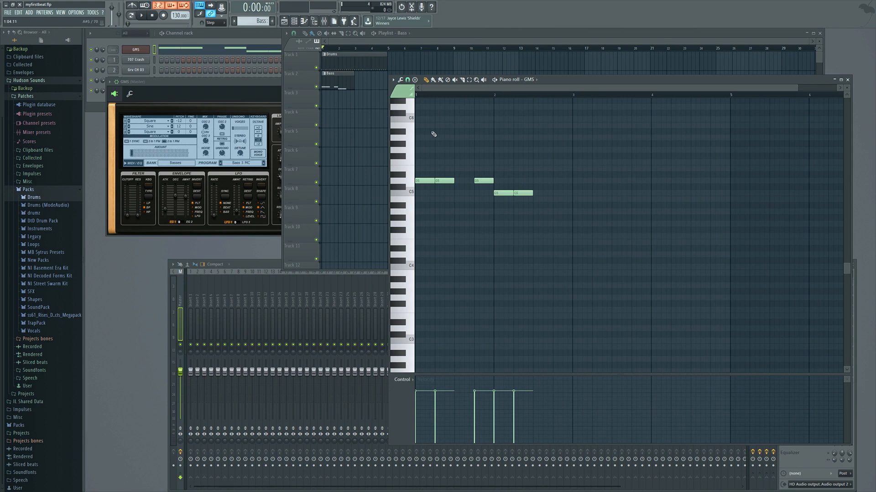
Play back the arrangement and add a one-beat C5 note on beat 4 of bar 2 in the GMS piano roll.
left_click(142, 16)
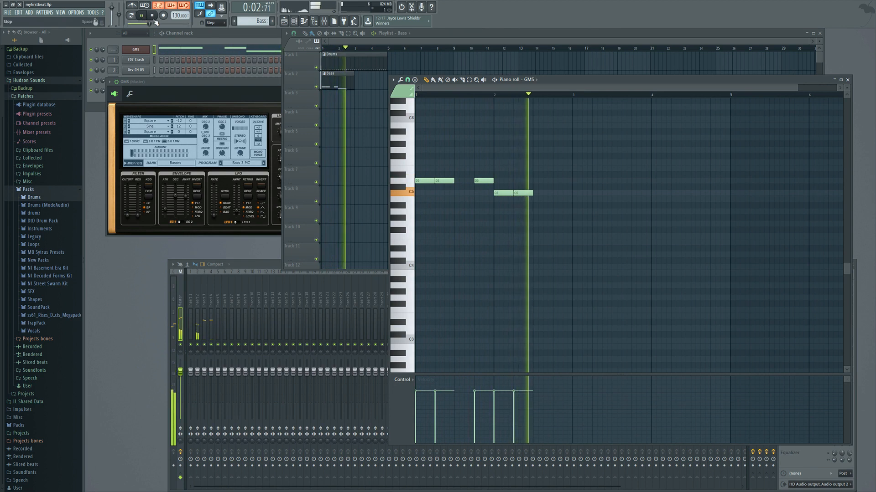
left_click(153, 17)
left_click(557, 194)
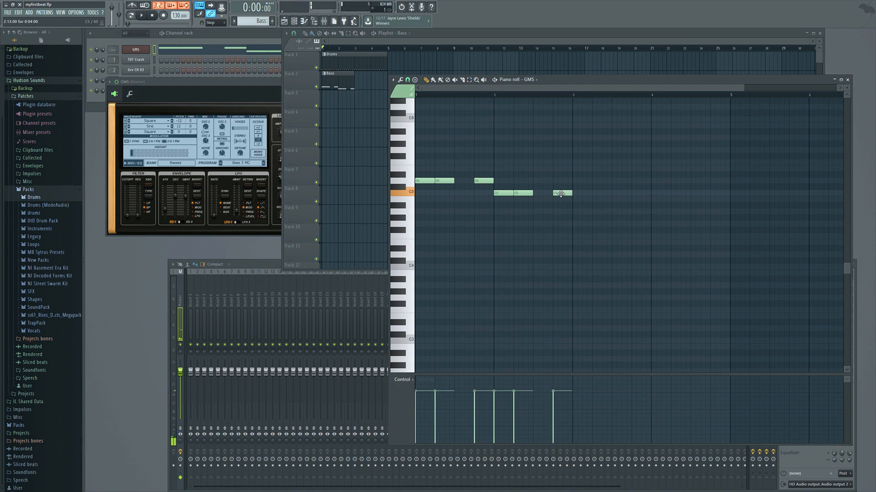
Add two one-beat G4 notes on beats 1 and 2 of bar 3, checking the line in playback.
left_click_drag(575, 203, 582, 228)
left_click(593, 213)
key("space")
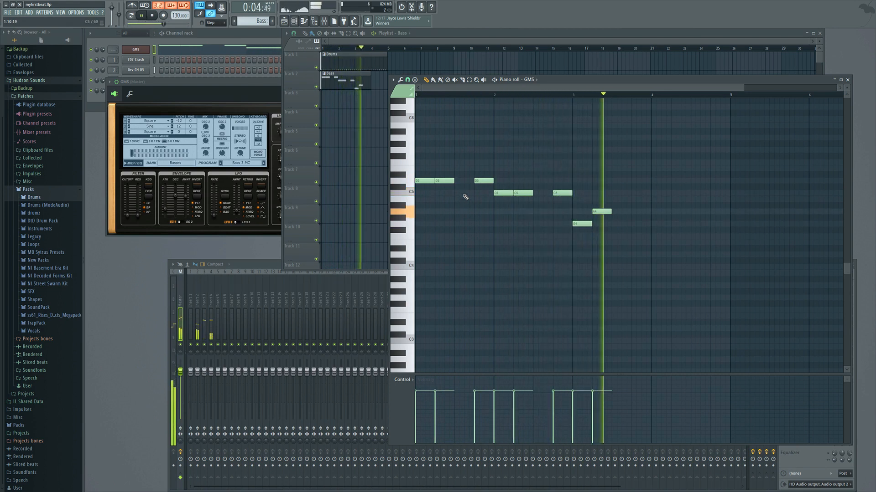
left_click(155, 19)
left_click_drag(598, 212, 598, 227)
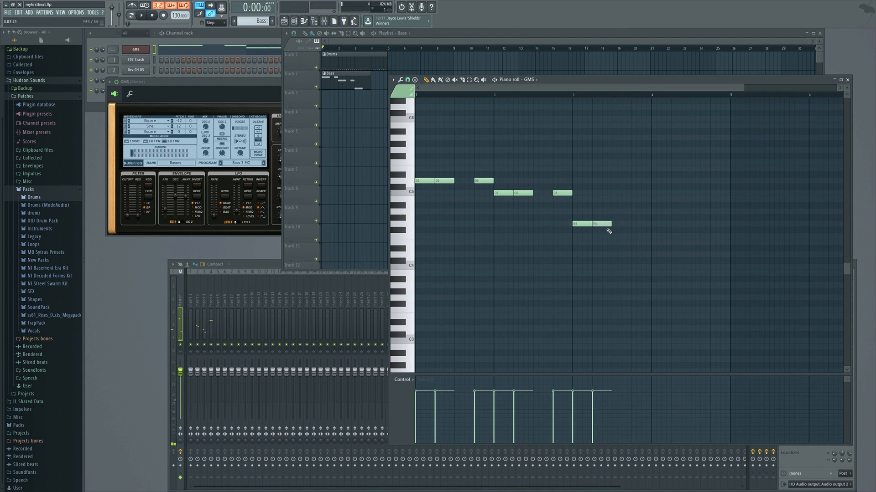
Add a one-beat G4 note on beat 4 of bar 3 and two A4 notes on beats 1 and 2 of bar 4.
left_click(616, 193)
mouse_move(616, 194)
left_mouse_down()
mouse_move(639, 228)
mouse_move(654, 199)
mouse_move(660, 213)
left_mouse_up()
left_click(681, 212)
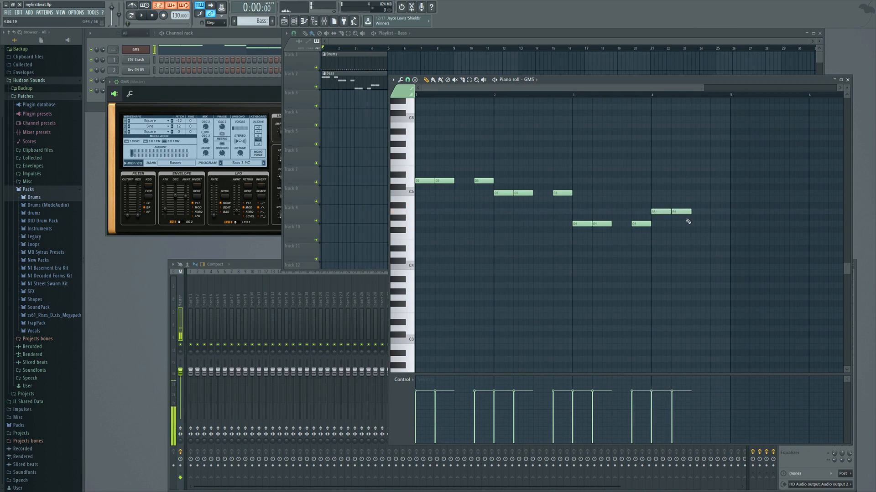
Add a one-beat A4 note on beat 4 of bar 4, play the bass line with the drums, and close the piano roll.
left_click_drag(704, 88, 631, 88)
left_click(769, 210)
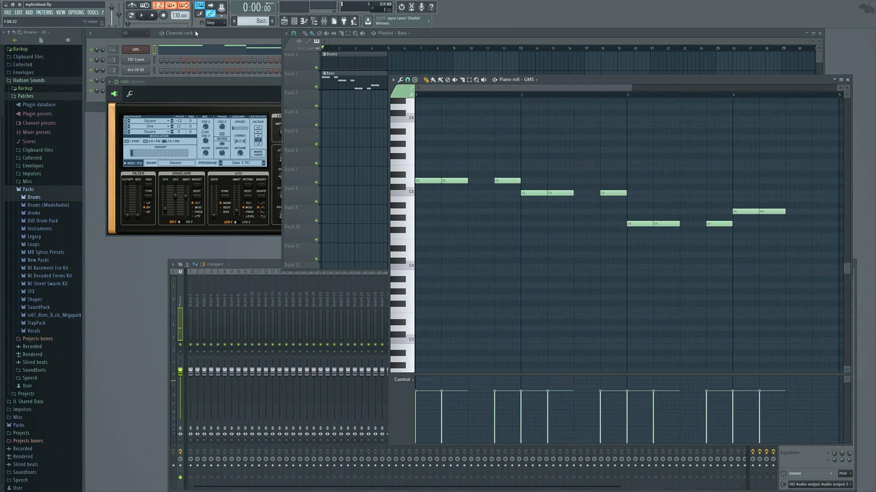
left_click(141, 15)
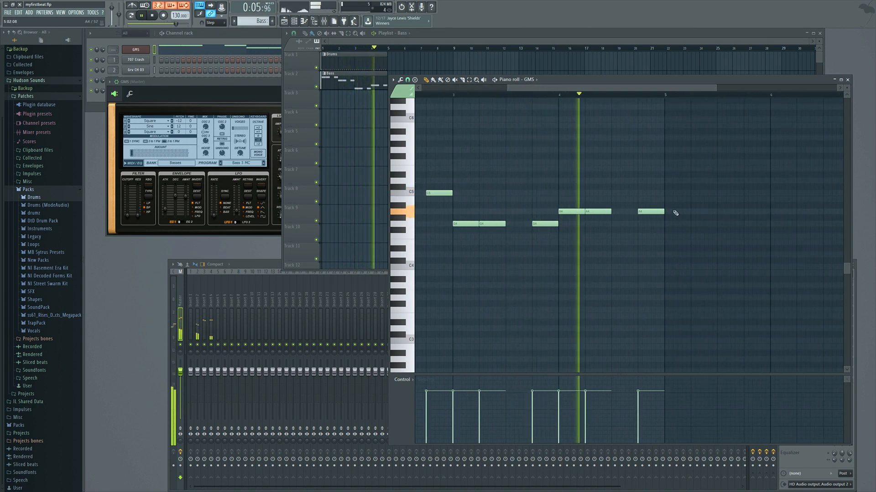
left_click(848, 80)
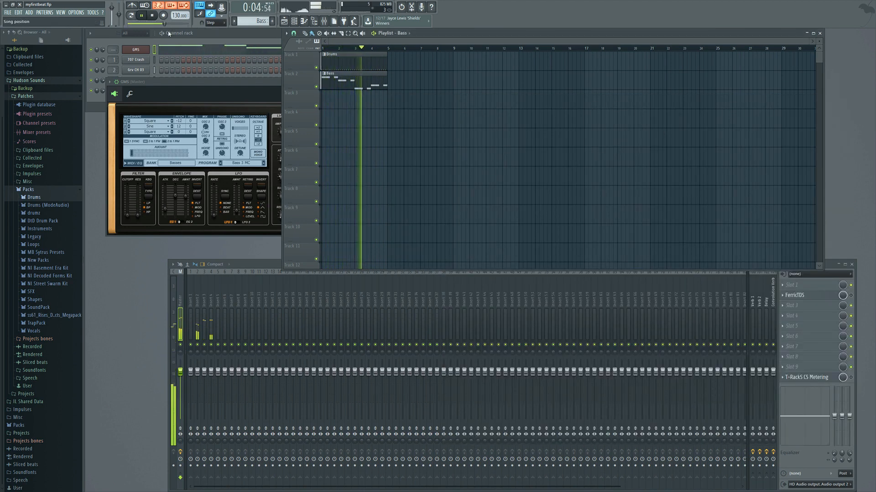
left_click(153, 16)
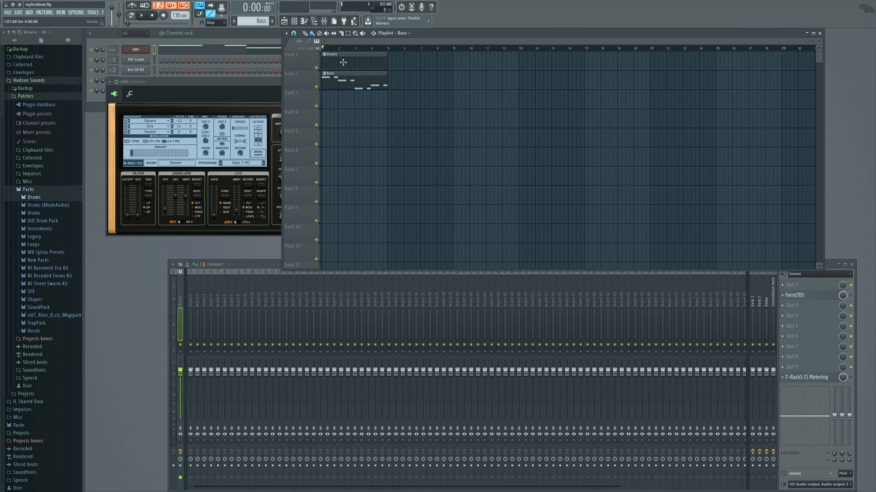
In the Drums pattern, add a crash on step 1 and kick hits on steps 61 and 63, and check them in playback.
double_click(353, 62)
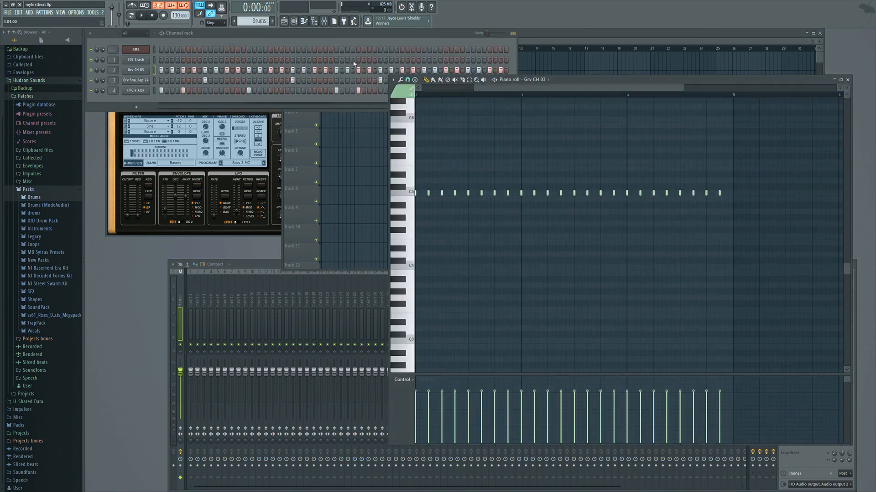
left_click(162, 62)
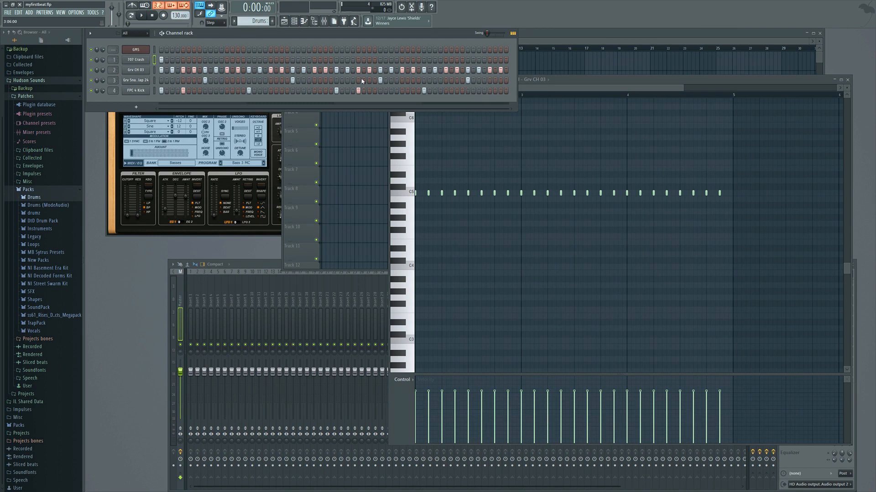
key("space")
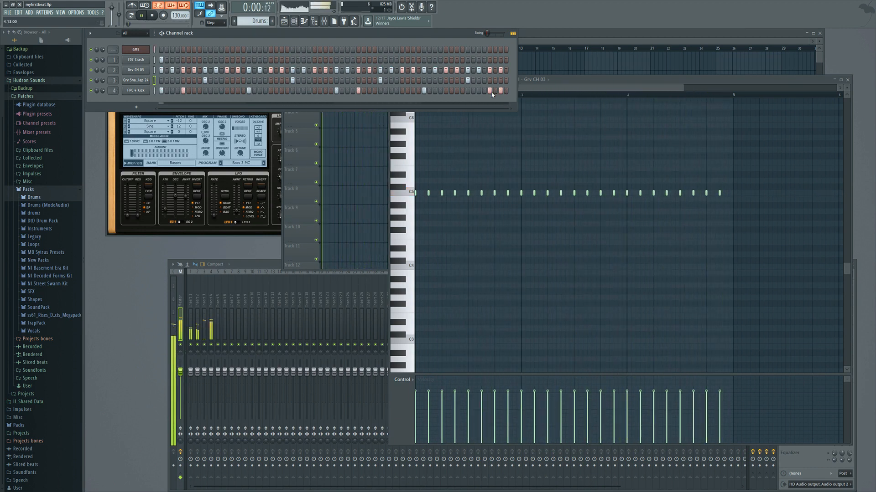
left_click(155, 16)
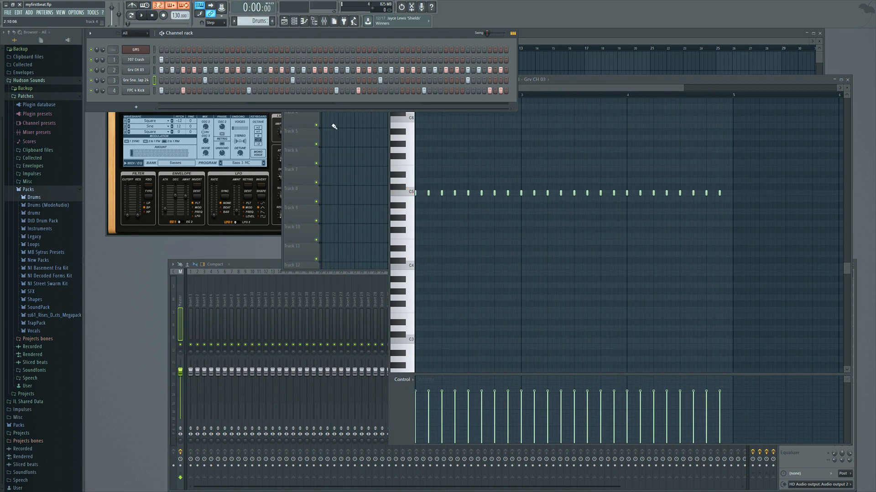
Save the project under its existing file name.
left_click(10, 15)
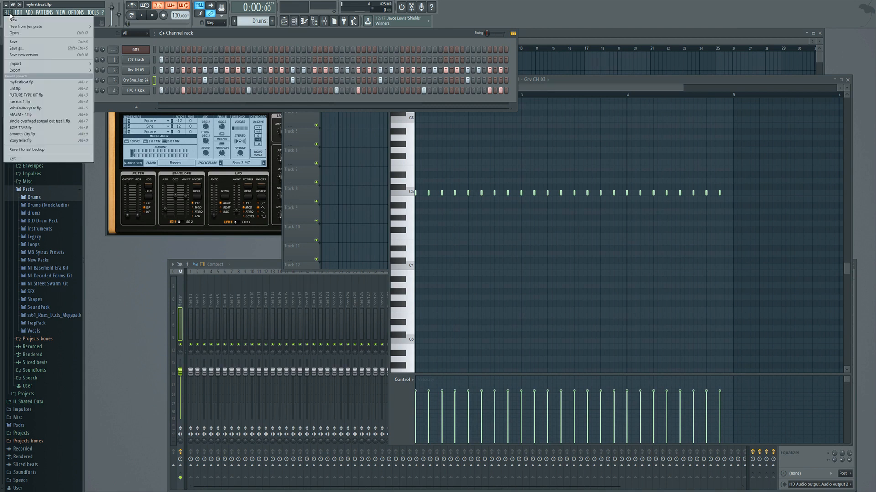
left_click(27, 46)
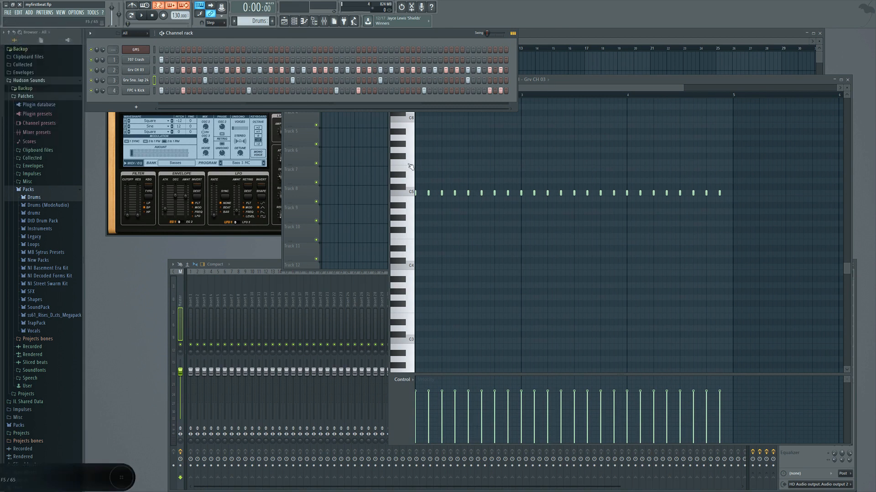